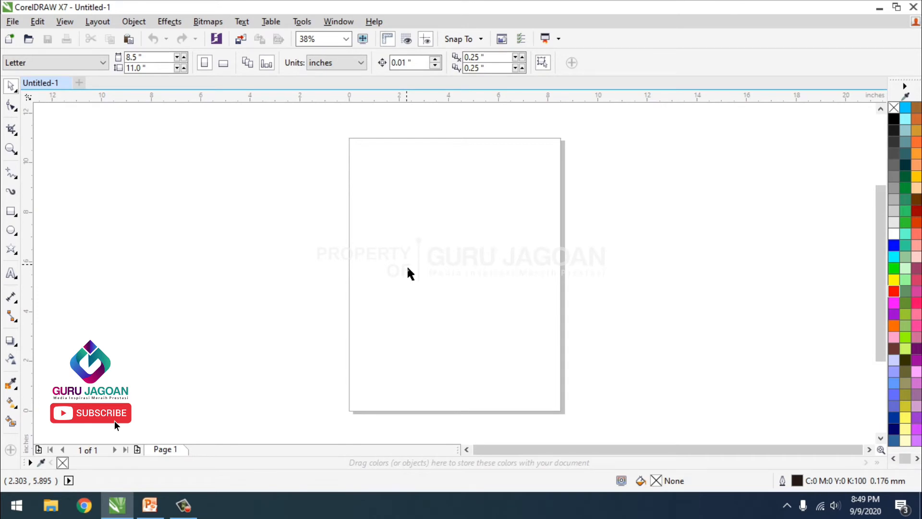
- Open the page setup and look through the list of preset page sizes
{"action": "left_click", "coordinate": [98, 22]}
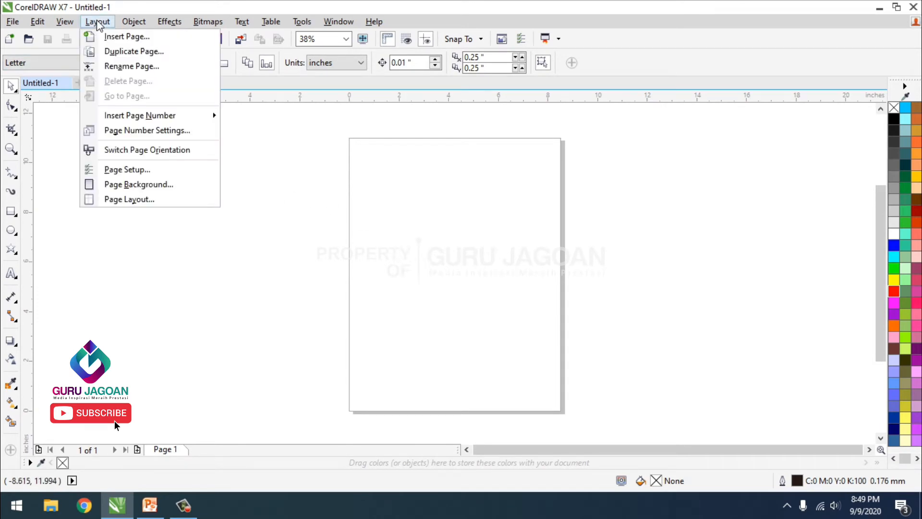
{"action": "left_click", "coordinate": [115, 171]}
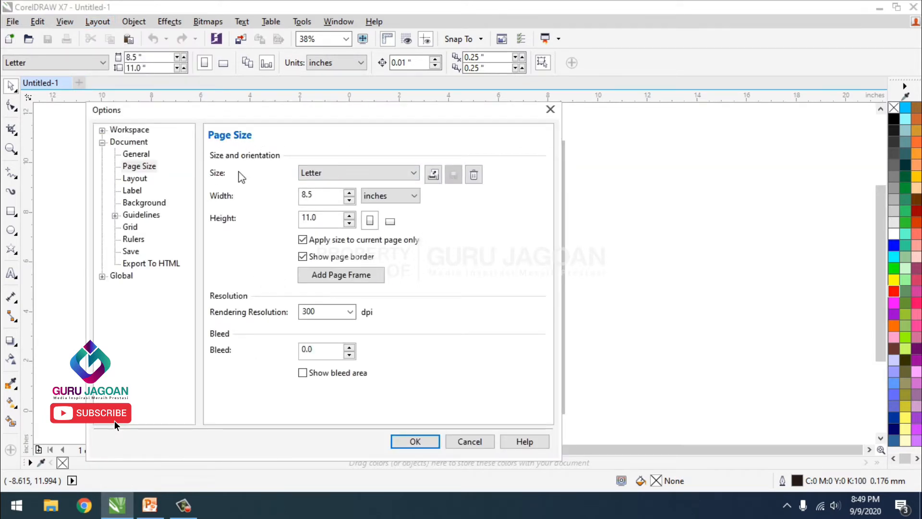
{"action": "left_click", "coordinate": [326, 173]}
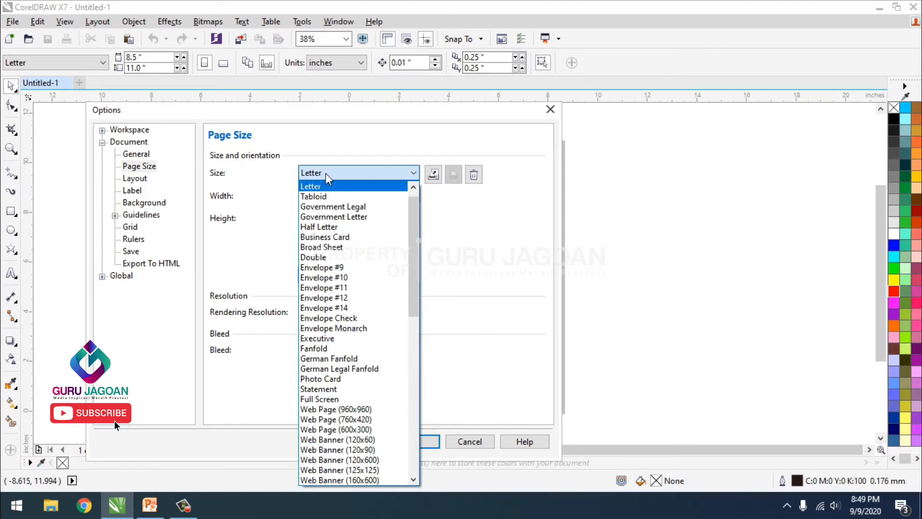
{"action": "scroll", "coordinate": [365, 389], "scroll_direction": "down", "scroll_amount": 5}
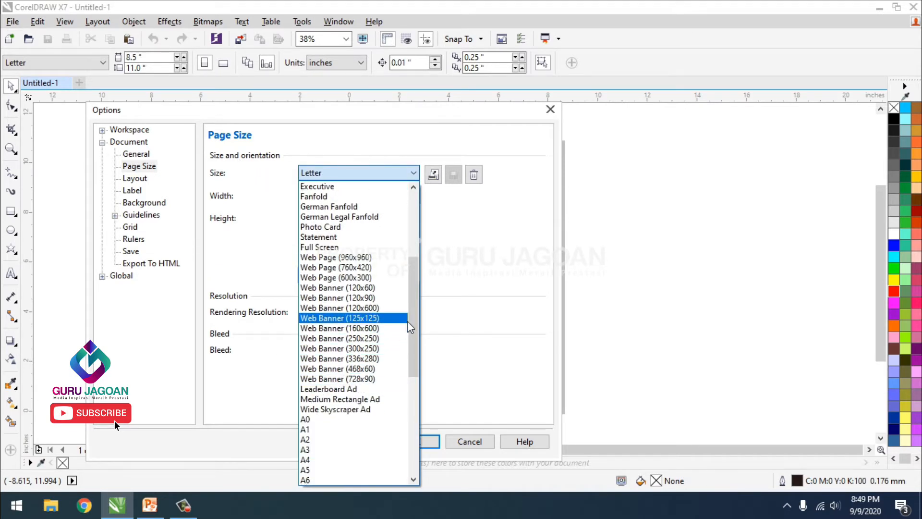
{"action": "scroll", "coordinate": [417, 337], "scroll_direction": "down", "scroll_amount": 6}
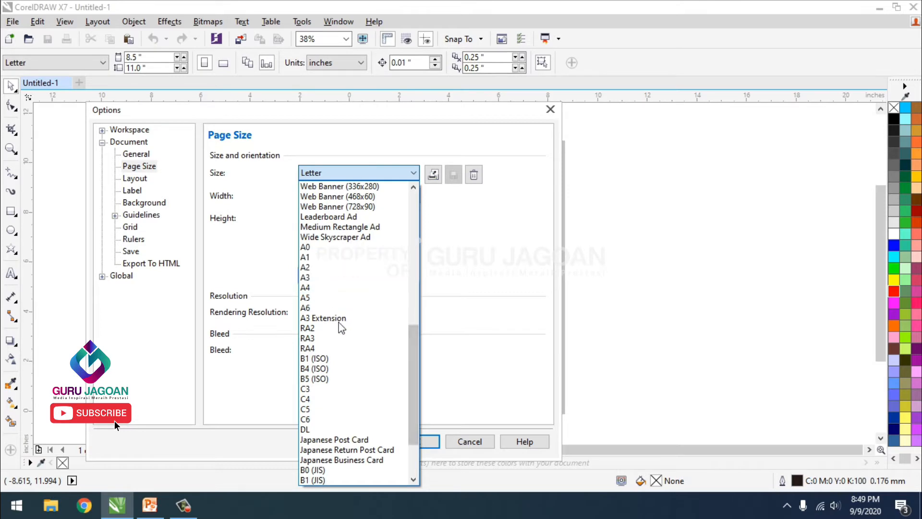
{"action": "scroll", "coordinate": [345, 334], "scroll_direction": "down", "scroll_amount": 1}
{"action": "scroll", "coordinate": [345, 335], "scroll_direction": "down", "scroll_amount": 1}
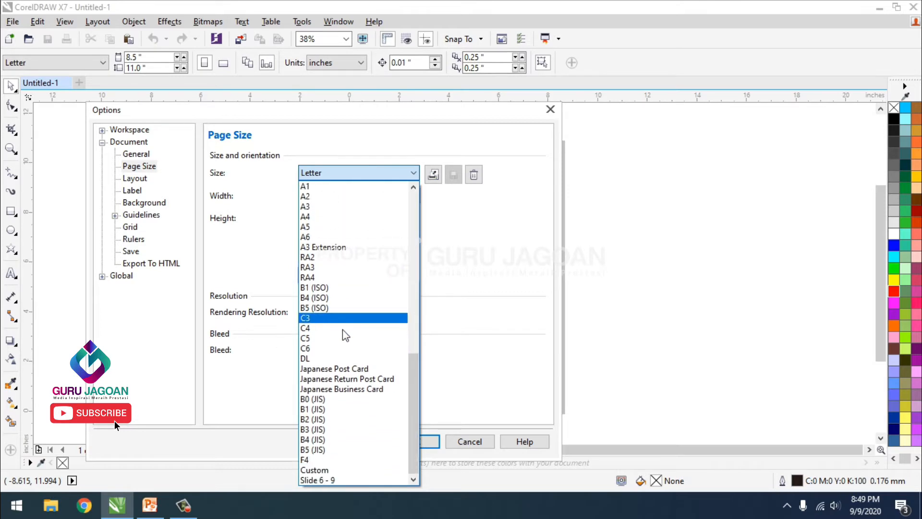
{"action": "scroll", "coordinate": [338, 256], "scroll_direction": "up", "scroll_amount": 6}
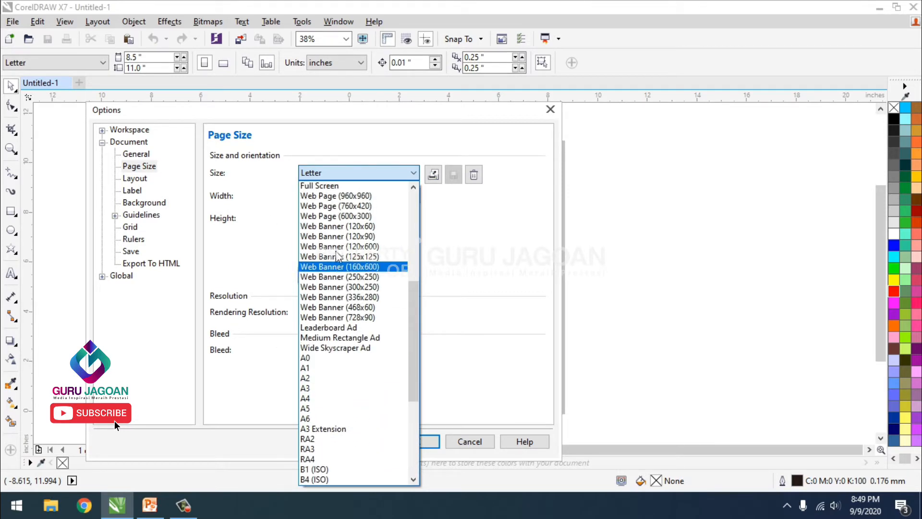
{"action": "scroll", "coordinate": [327, 317], "scroll_direction": "down", "scroll_amount": 2}
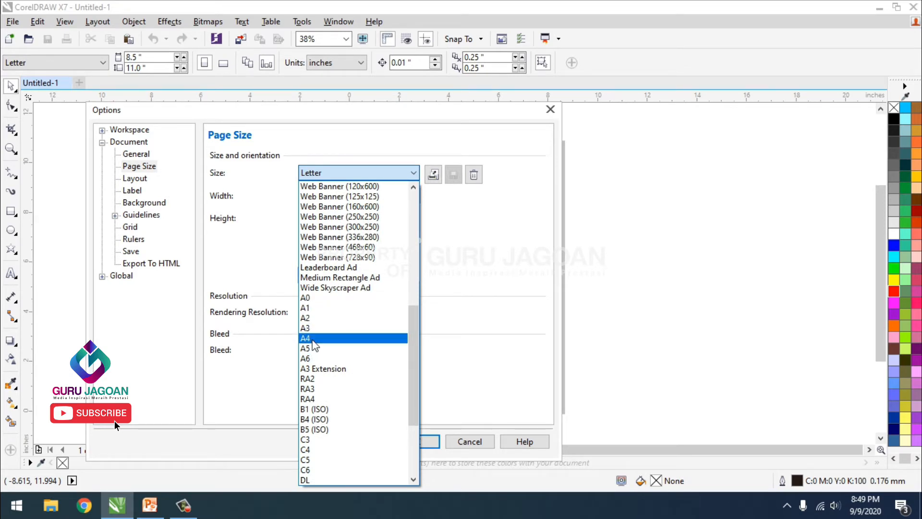
{"action": "scroll", "coordinate": [313, 342], "scroll_direction": "up", "scroll_amount": 9}
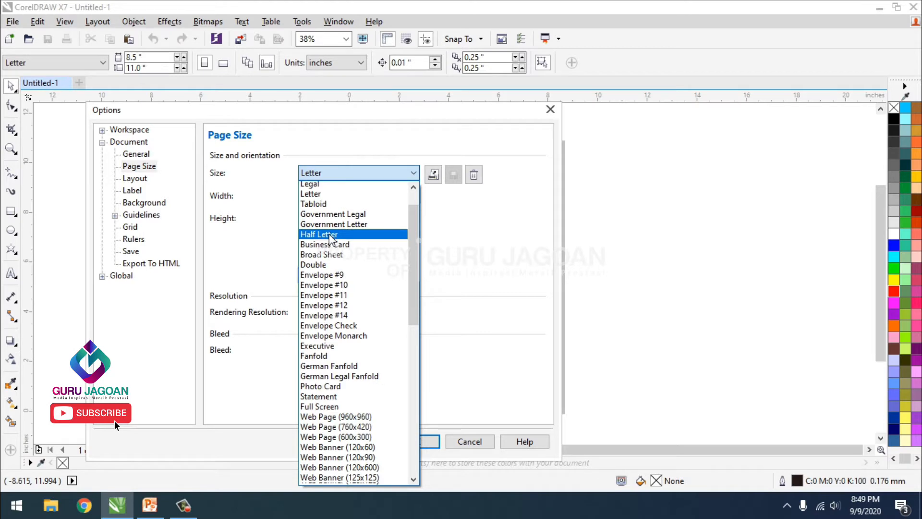
{"action": "scroll", "coordinate": [330, 239], "scroll_direction": "down", "scroll_amount": 15}
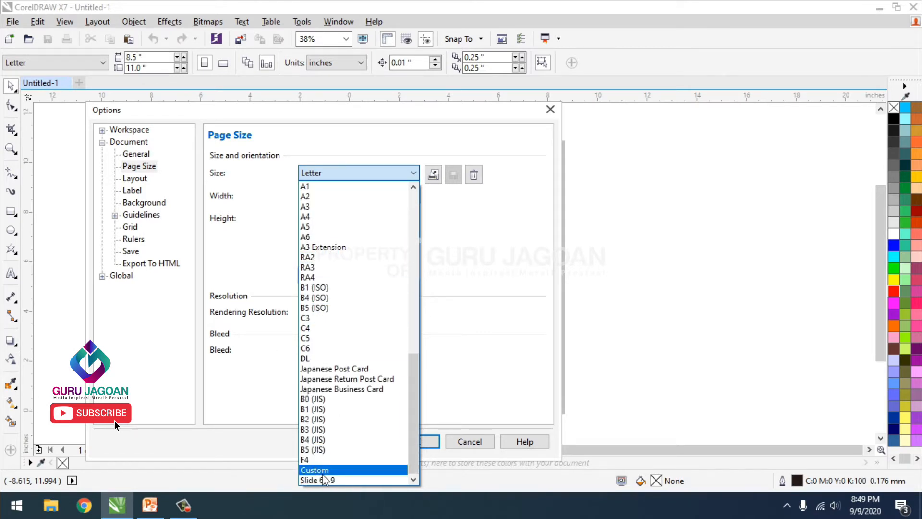
- Choose the F4 preset as the page size
{"action": "left_click", "coordinate": [319, 459]}
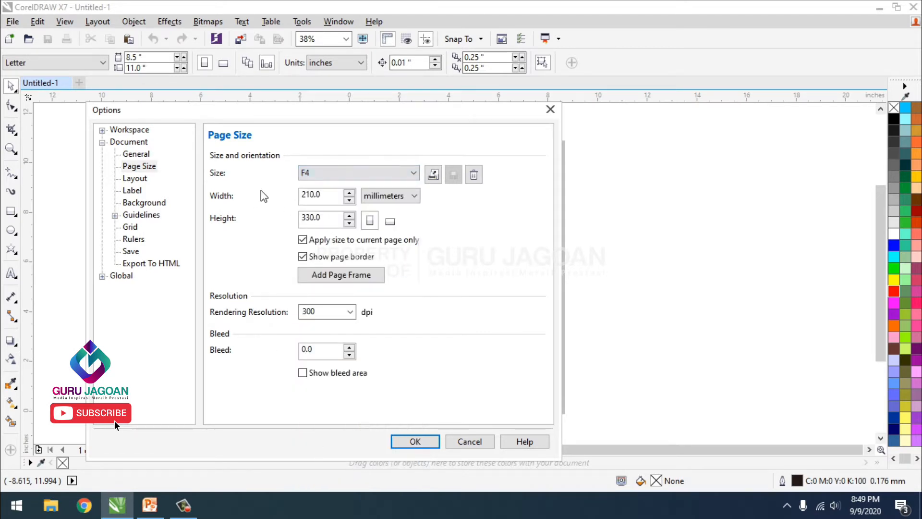
{"action": "double_click", "coordinate": [331, 197]}
{"action": "double_click", "coordinate": [328, 221]}
- Set the page size to the A3 preset, with millimeters as the unit for width and height
{"action": "left_click", "coordinate": [311, 176]}
{"action": "left_click", "coordinate": [318, 206]}
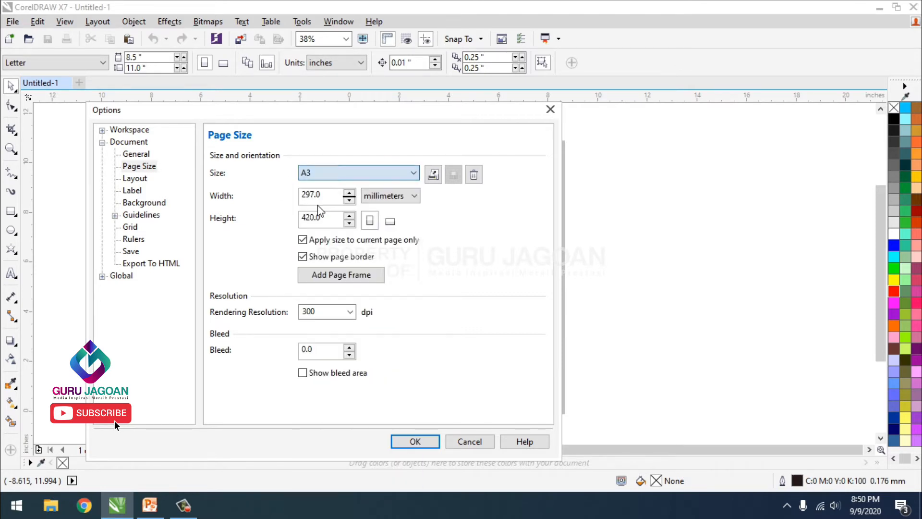
{"action": "double_click", "coordinate": [332, 197]}
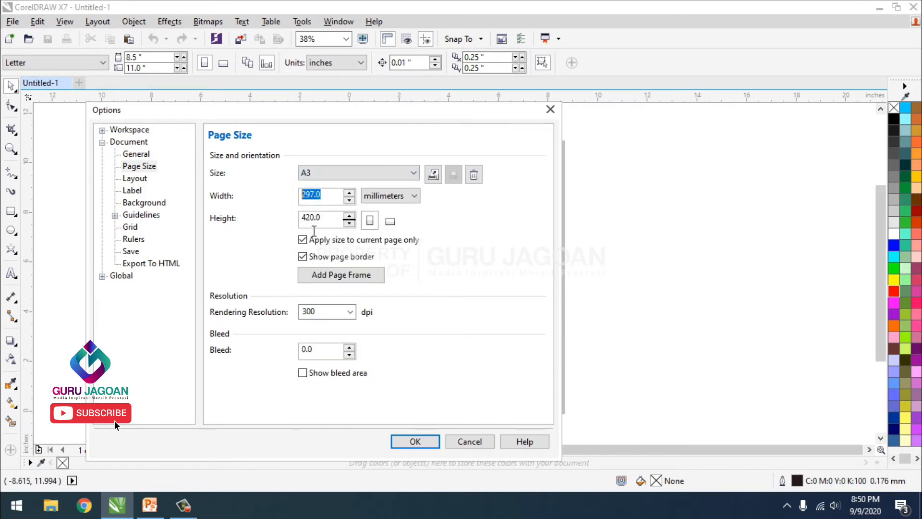
{"action": "left_click", "coordinate": [415, 197]}
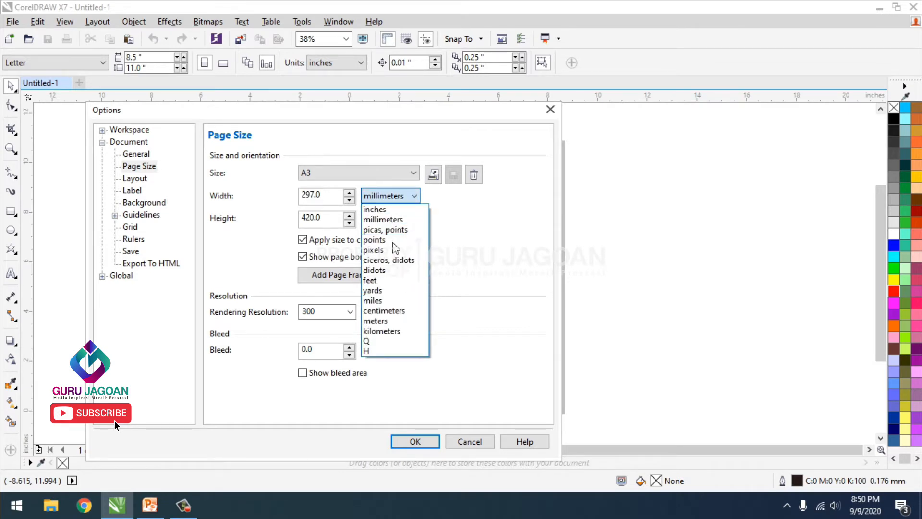
{"action": "left_click", "coordinate": [384, 219]}
{"action": "left_click", "coordinate": [413, 197]}
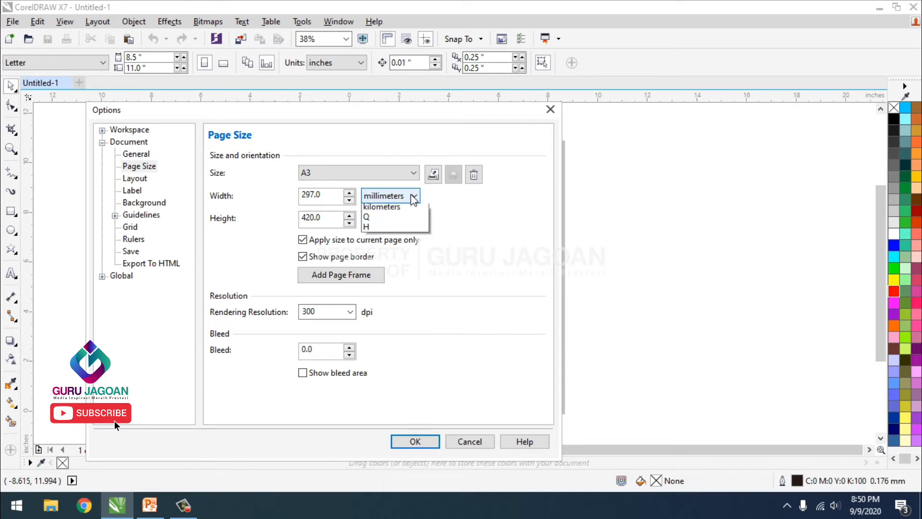
{"action": "left_click", "coordinate": [440, 246]}
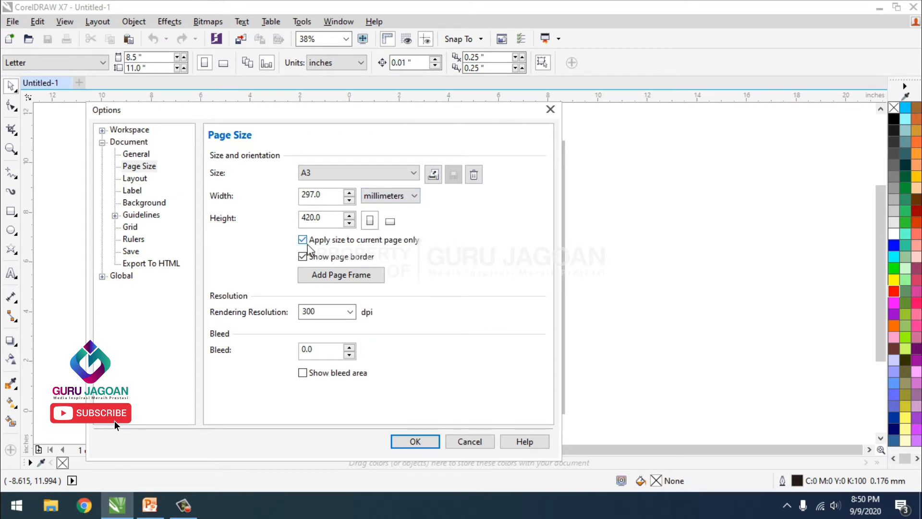
- Review the page border, rendering resolution and bleed settings of the page setup
{"action": "left_click_drag", "start_coordinate": [261, 112], "coordinate": [481, 101]}
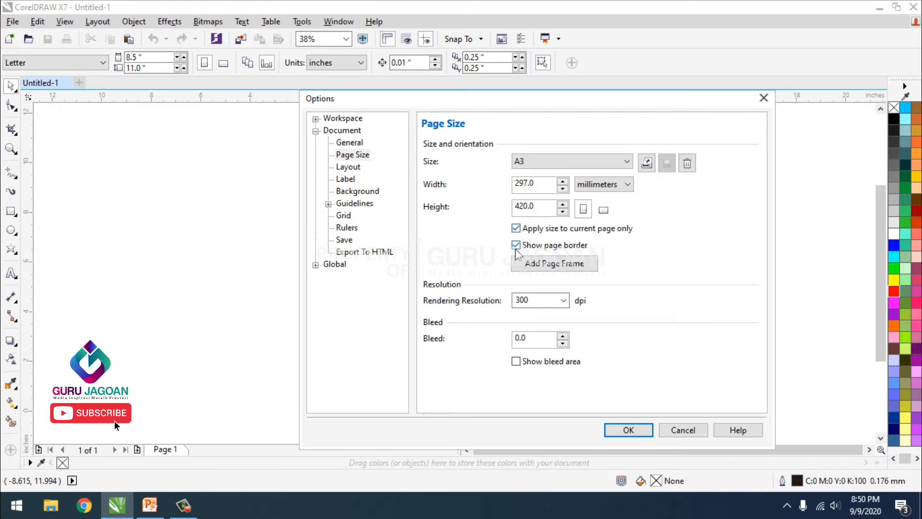
{"action": "left_click_drag", "start_coordinate": [515, 105], "coordinate": [408, 107]}
{"action": "left_click", "coordinate": [407, 247]}
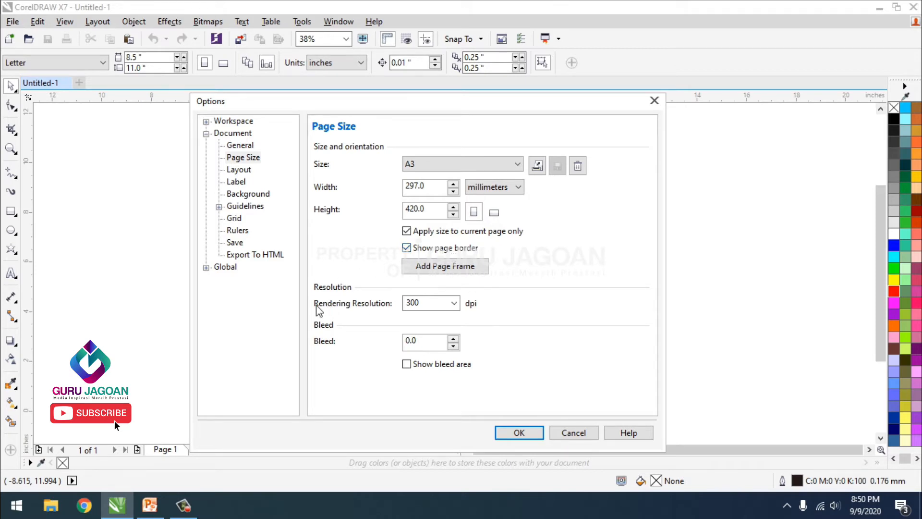
{"action": "left_click_drag", "start_coordinate": [432, 304], "coordinate": [401, 306]}
{"action": "left_click", "coordinate": [427, 306]}
{"action": "left_click_drag", "start_coordinate": [437, 312], "coordinate": [395, 299]}
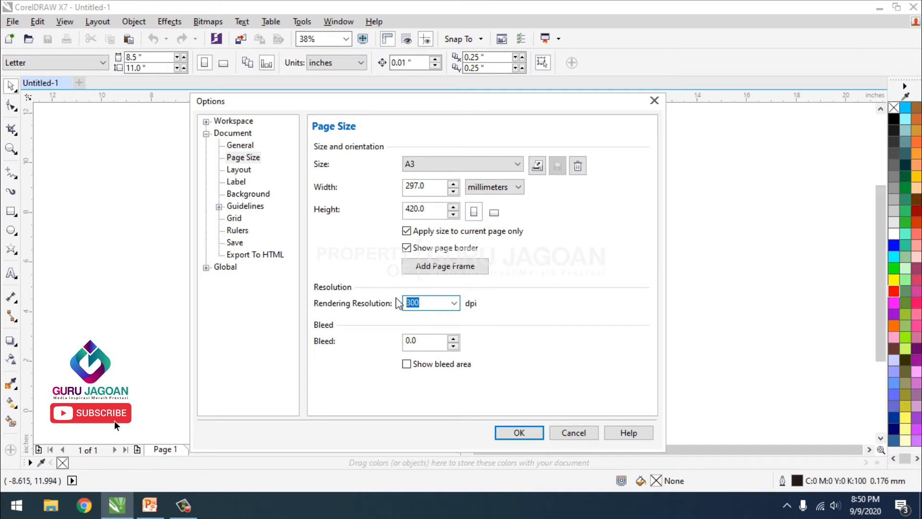
{"action": "left_click", "coordinate": [427, 307]}
{"action": "left_click_drag", "start_coordinate": [418, 305], "coordinate": [395, 304]}
{"action": "left_click", "coordinate": [407, 364]}
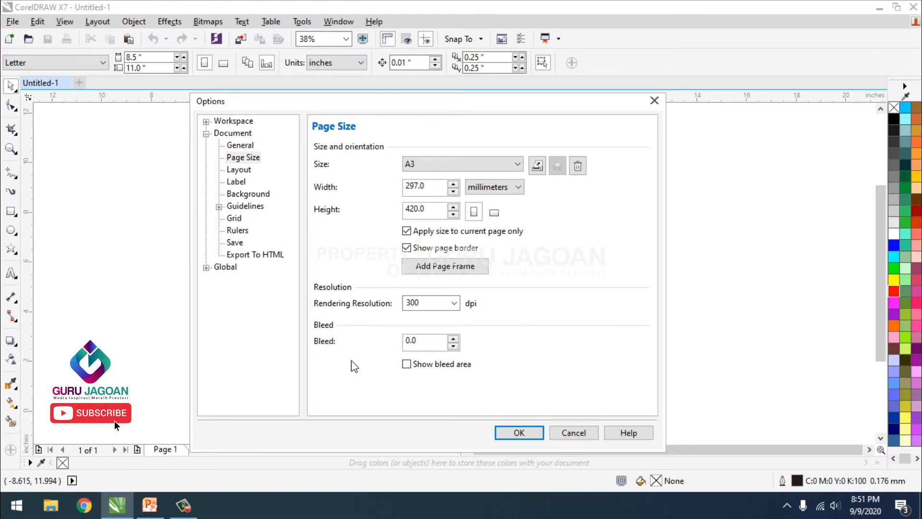
{"action": "left_click_drag", "start_coordinate": [364, 107], "coordinate": [462, 147]}
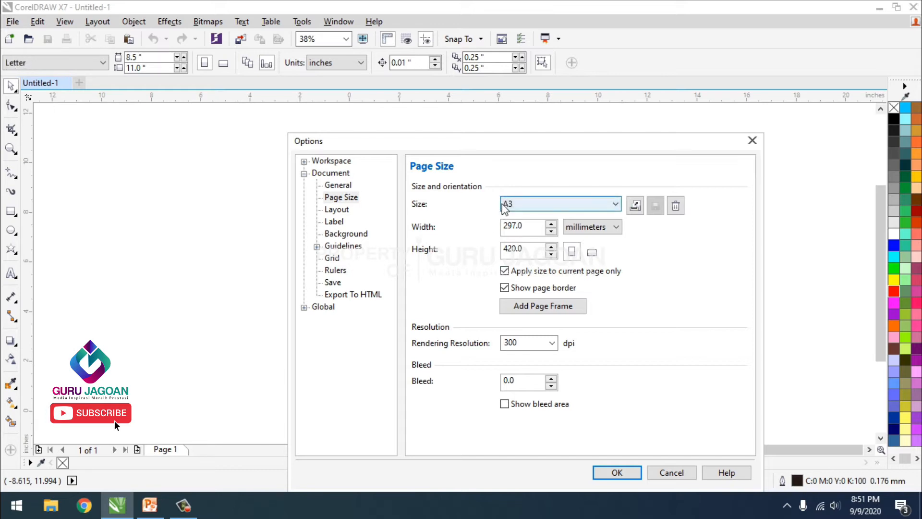
{"action": "left_click_drag", "start_coordinate": [495, 144], "coordinate": [448, 111]}
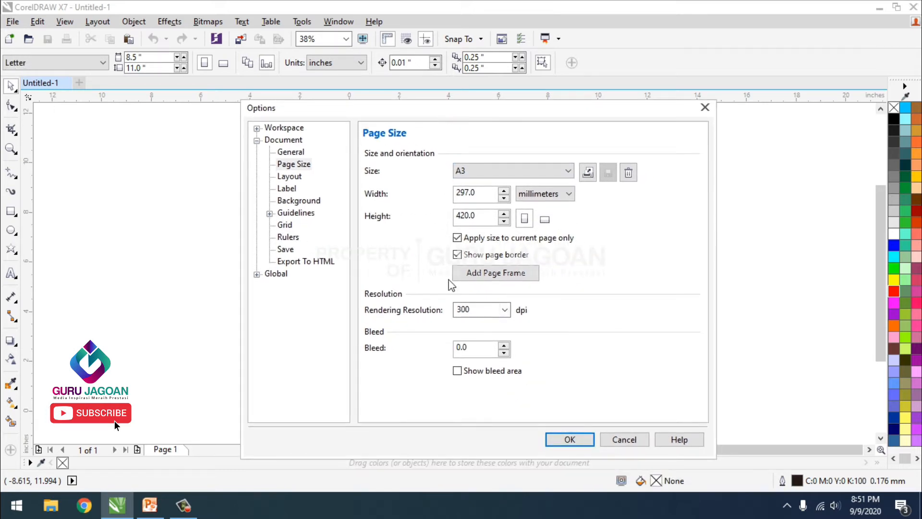
- Turn on the display of the bleed area and apply the page size settings
{"action": "left_click", "coordinate": [457, 371]}
{"action": "double_click", "coordinate": [477, 351]}
{"action": "left_click", "coordinate": [456, 369]}
{"action": "left_click", "coordinate": [568, 439]}
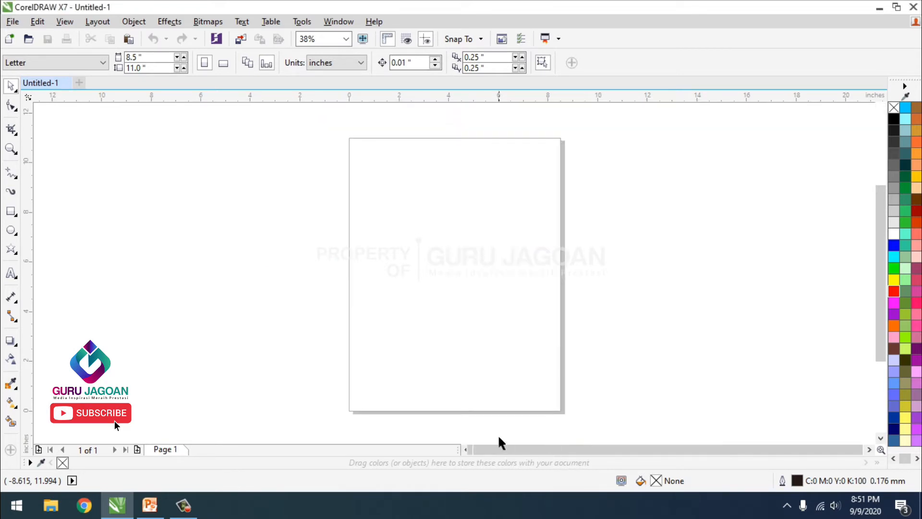
- Turn off the display of the page border around the A3 page
{"action": "scroll", "coordinate": [314, 249], "scroll_direction": "down", "scroll_amount": 2}
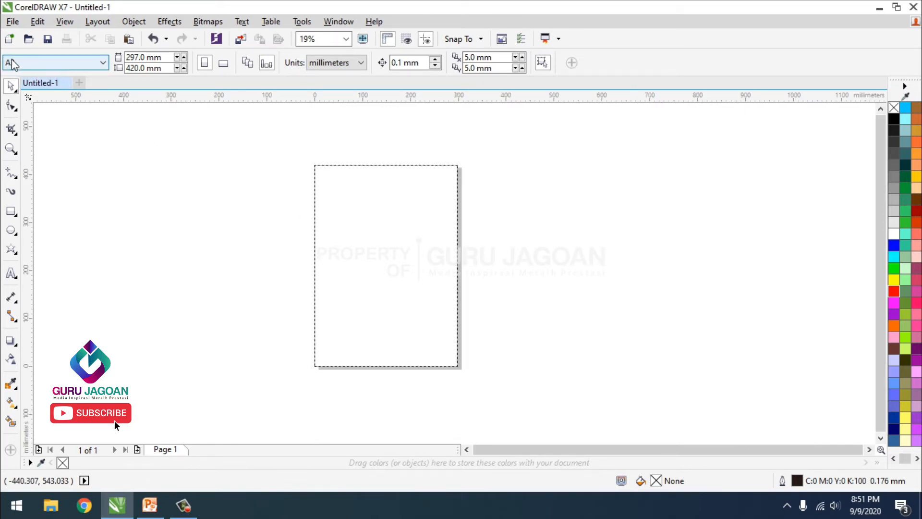
{"action": "scroll", "coordinate": [313, 220], "scroll_direction": "up", "scroll_amount": 4}
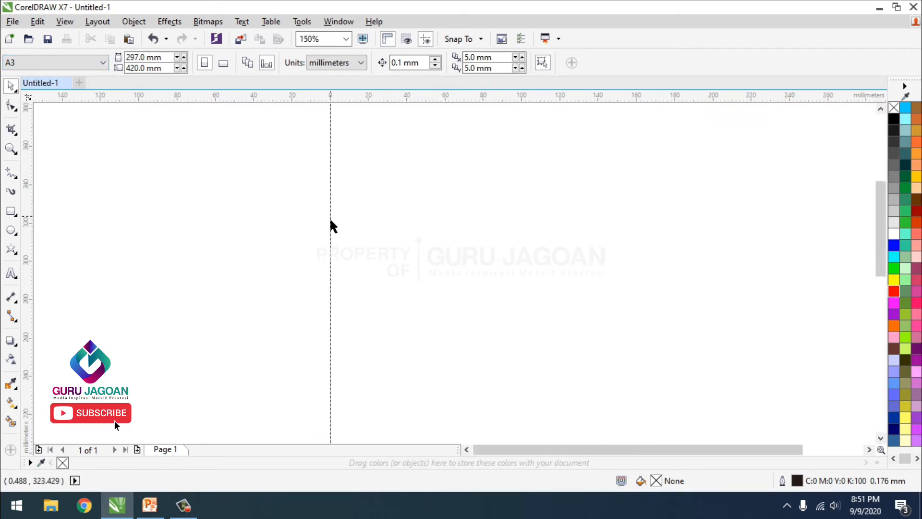
{"action": "scroll", "coordinate": [331, 226], "scroll_direction": "down", "scroll_amount": 2}
{"action": "scroll", "coordinate": [330, 226], "scroll_direction": "down", "scroll_amount": 1}
{"action": "scroll", "coordinate": [332, 173], "scroll_direction": "up", "scroll_amount": 2}
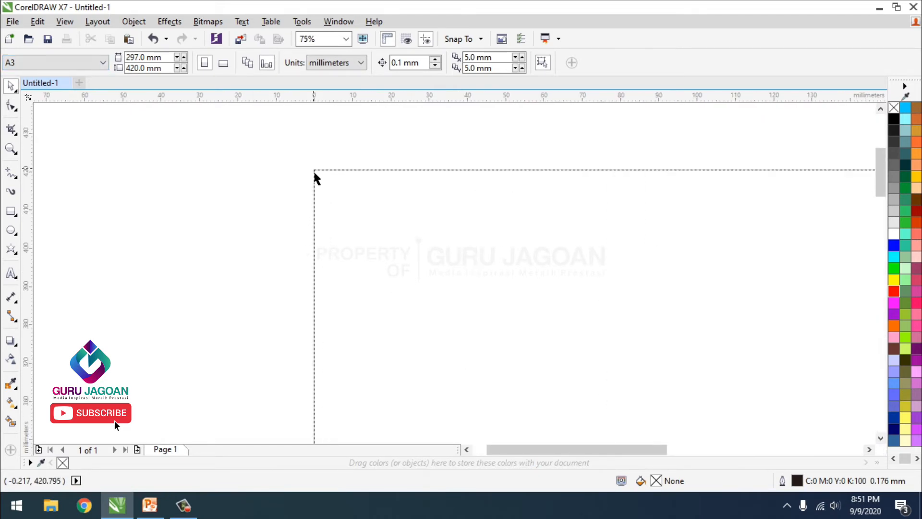
{"action": "scroll", "coordinate": [315, 179], "scroll_direction": "up", "scroll_amount": 1}
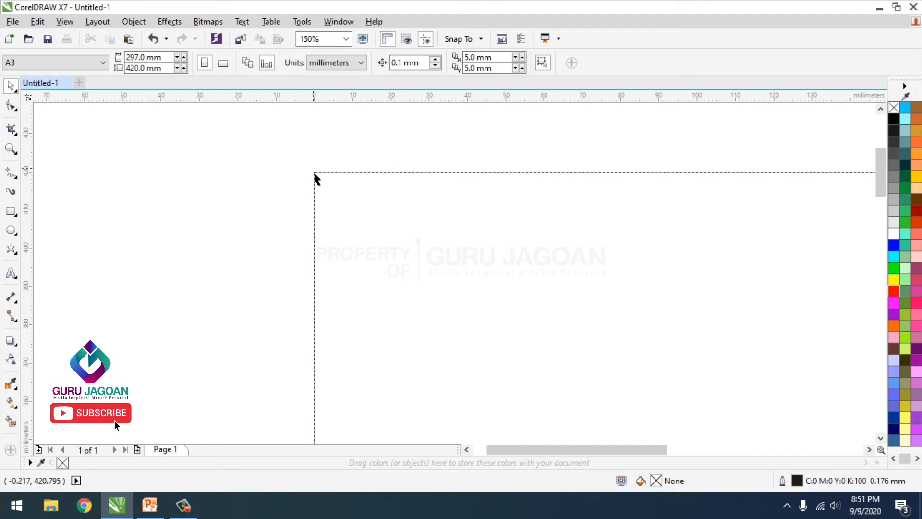
{"action": "left_click", "coordinate": [65, 21]}
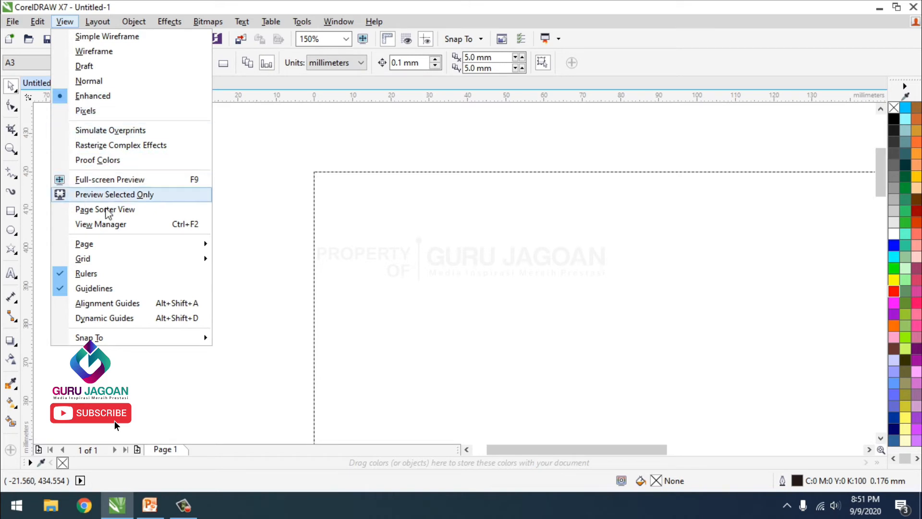
{"action": "mouse_move", "coordinate": [151, 237]}
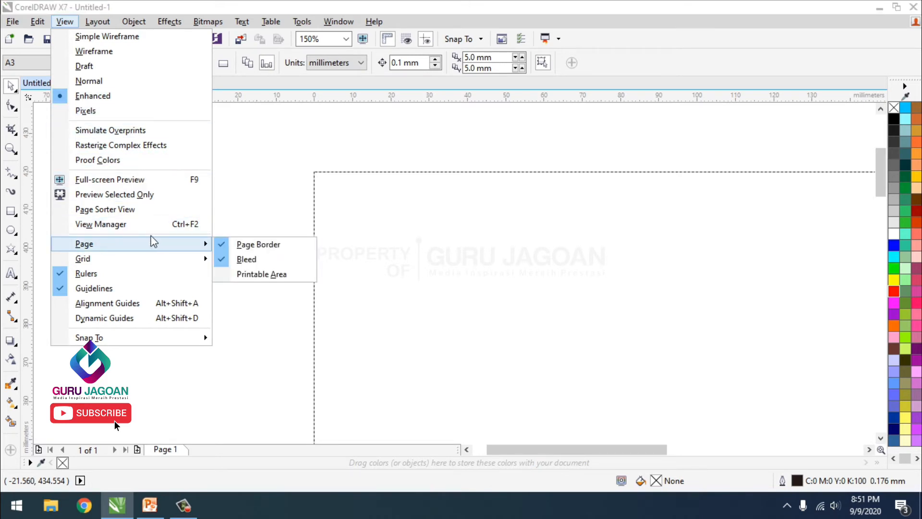
{"action": "left_click", "coordinate": [246, 244]}
- Open the page background settings and switch the background type to Solid
{"action": "scroll", "coordinate": [316, 174], "scroll_direction": "up", "scroll_amount": 5}
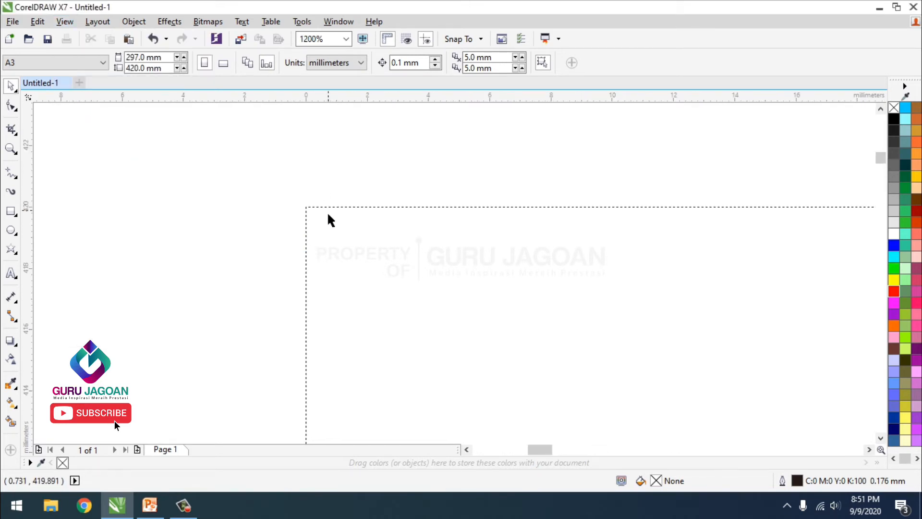
{"action": "scroll", "coordinate": [305, 219], "scroll_direction": "down", "scroll_amount": 6}
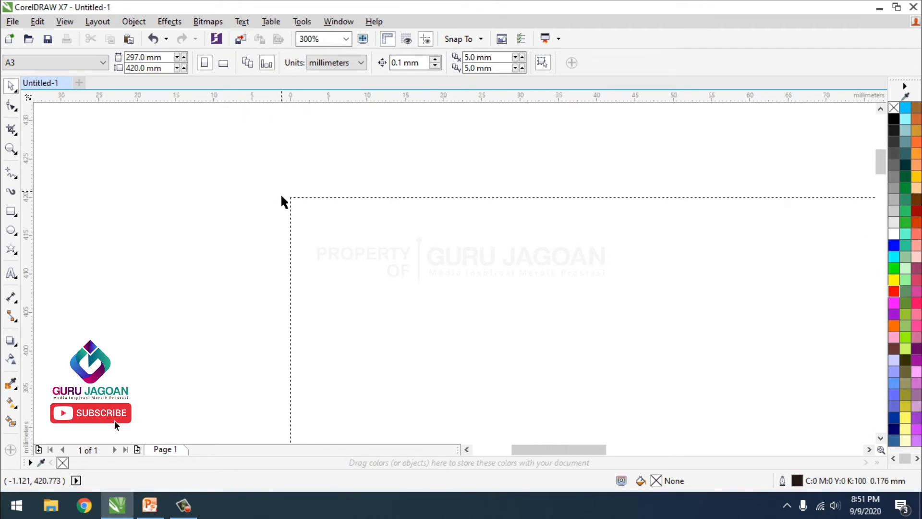
{"action": "scroll", "coordinate": [276, 199], "scroll_direction": "down", "scroll_amount": 5}
{"action": "scroll", "coordinate": [344, 252], "scroll_direction": "up", "scroll_amount": 4}
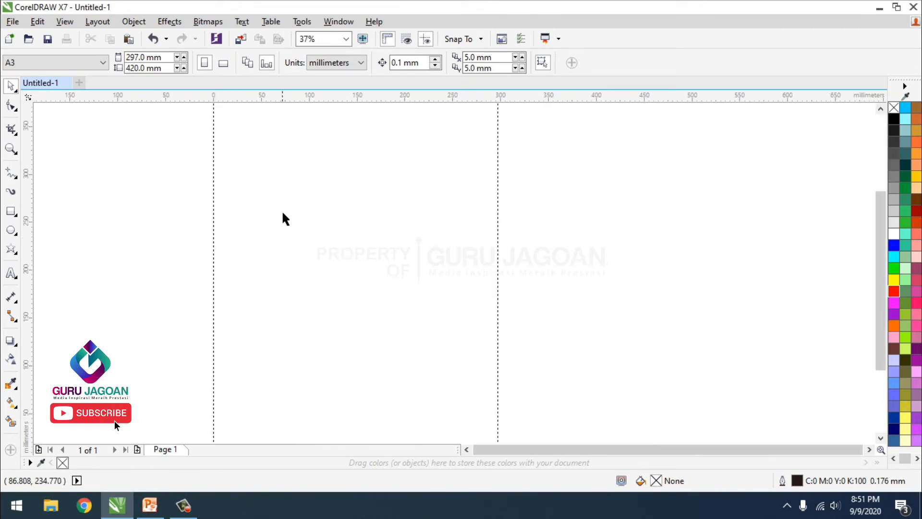
{"action": "scroll", "coordinate": [282, 212], "scroll_direction": "down", "scroll_amount": 1}
{"action": "left_click", "coordinate": [97, 22]}
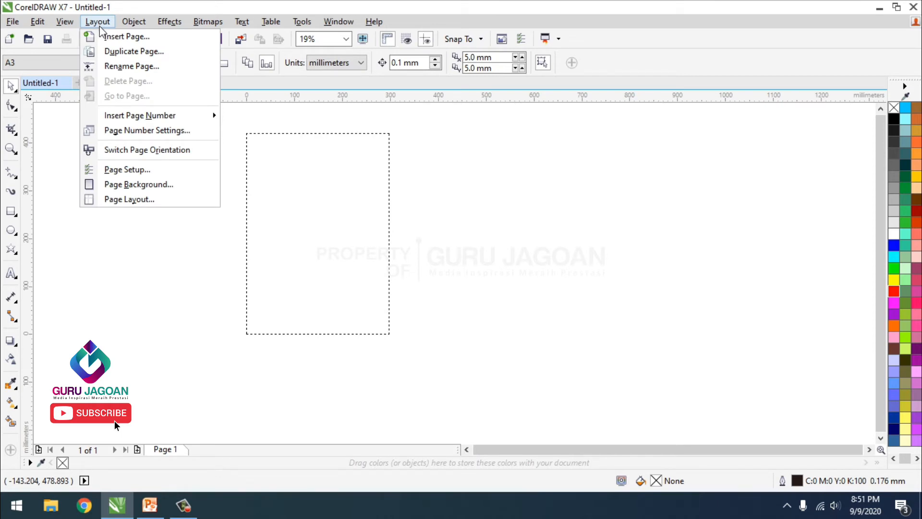
{"action": "left_click", "coordinate": [142, 185]}
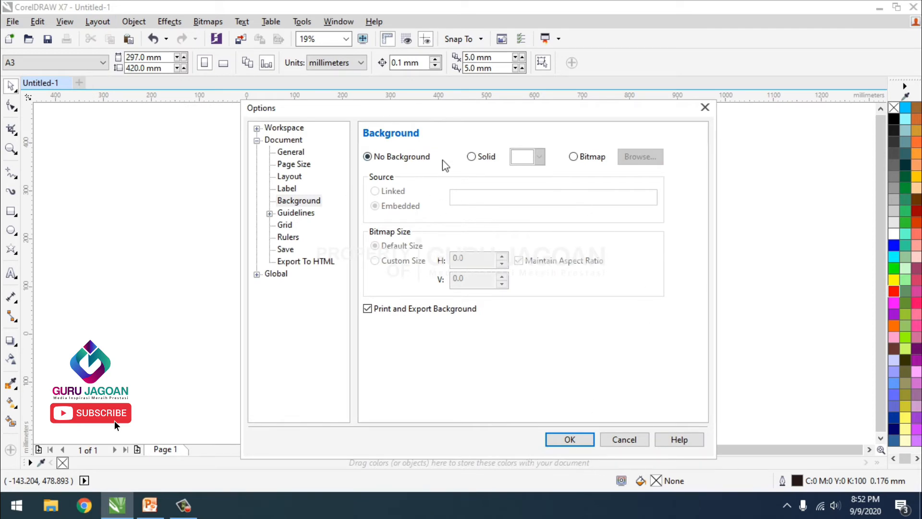
{"action": "left_click_drag", "start_coordinate": [417, 111], "coordinate": [300, 108]}
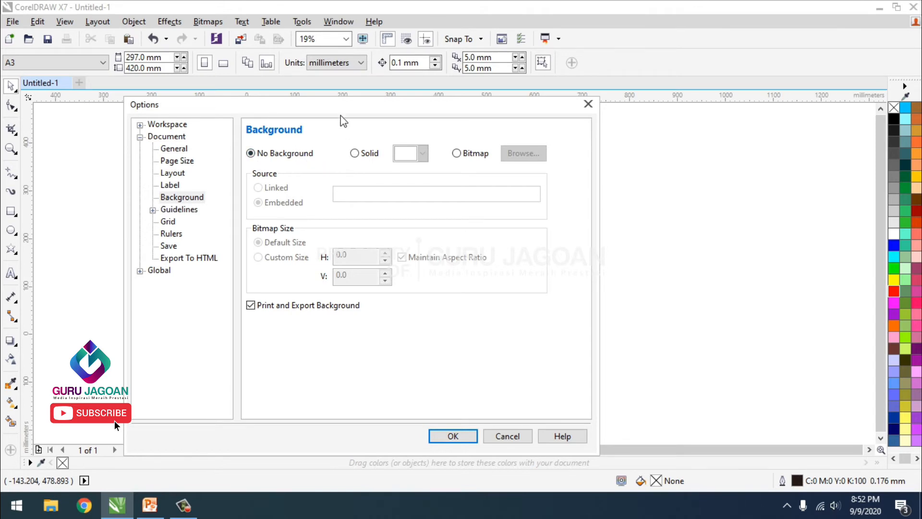
{"action": "left_click_drag", "start_coordinate": [340, 107], "coordinate": [272, 172]}
{"action": "left_click", "coordinate": [287, 219]}
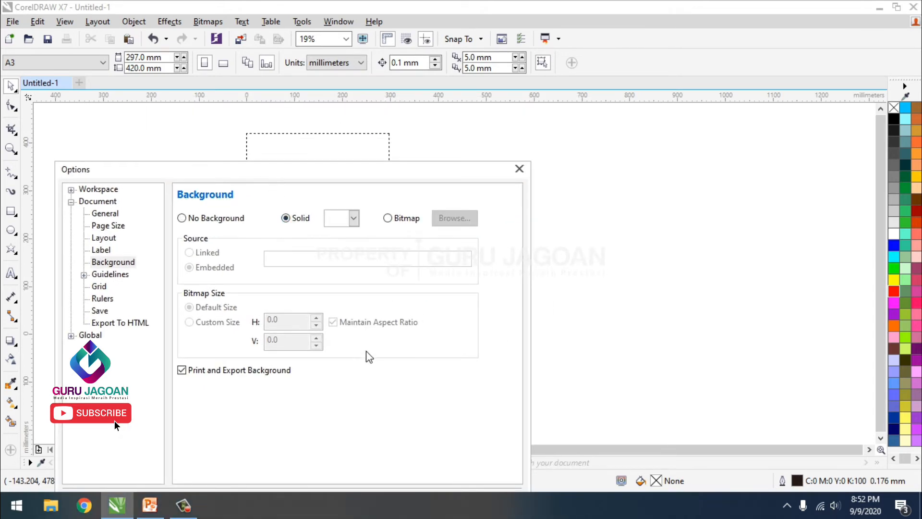
- Set the solid background color to yellow and apply it to the page
{"action": "left_click", "coordinate": [354, 219]}
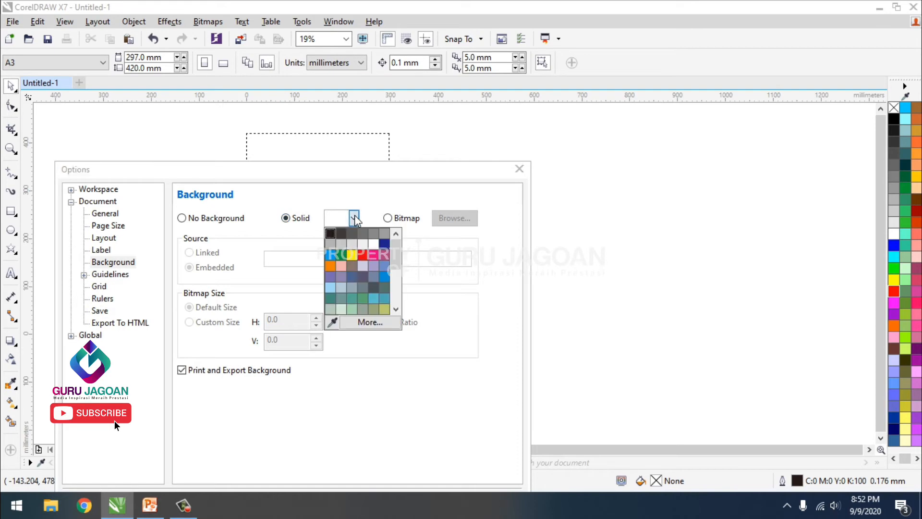
{"action": "left_click", "coordinate": [350, 173]}
{"action": "left_click_drag", "start_coordinate": [353, 175], "coordinate": [641, 140]}
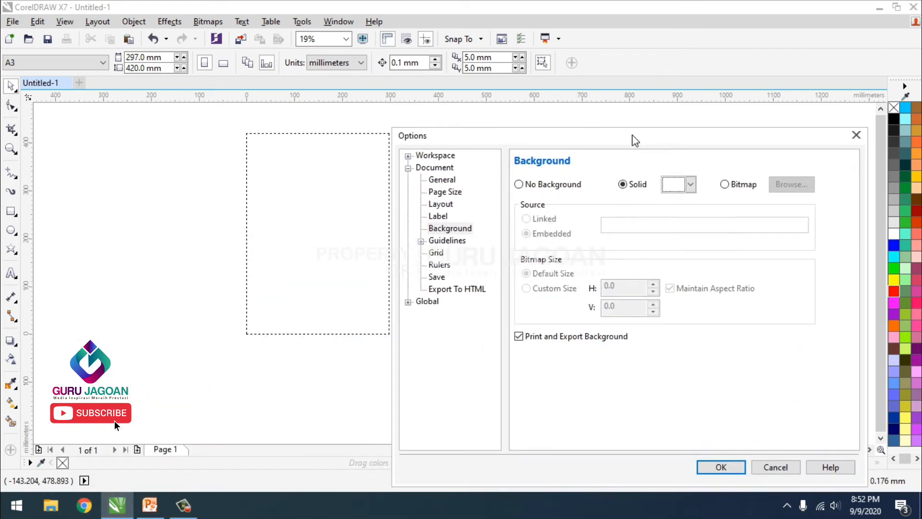
{"action": "left_click", "coordinate": [691, 184]}
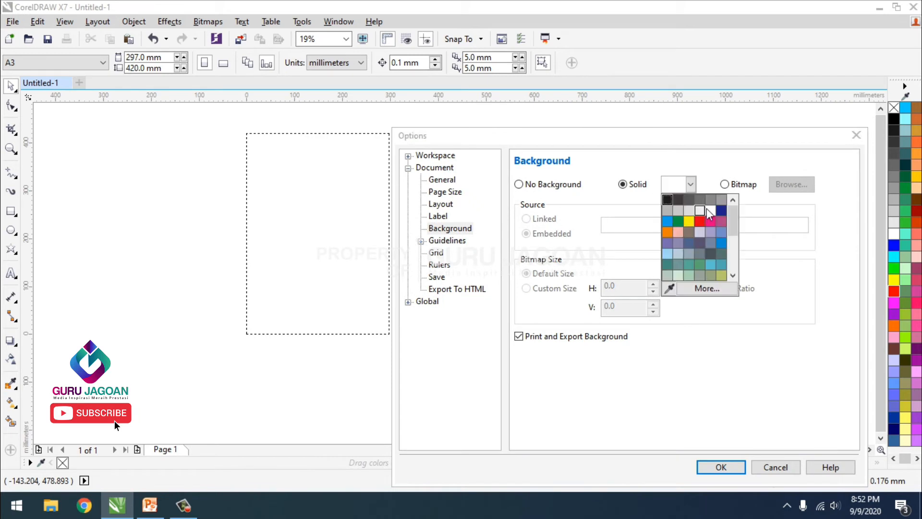
{"action": "left_click", "coordinate": [689, 221]}
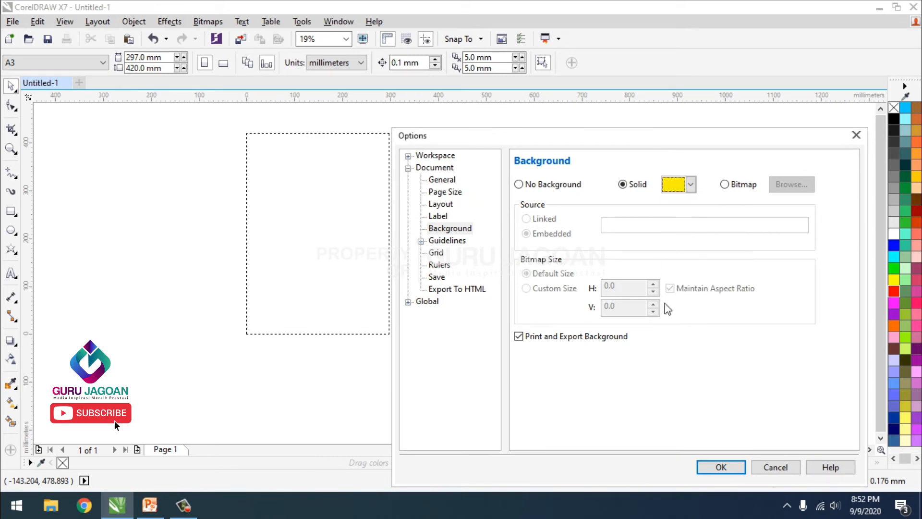
{"action": "left_click", "coordinate": [724, 468]}
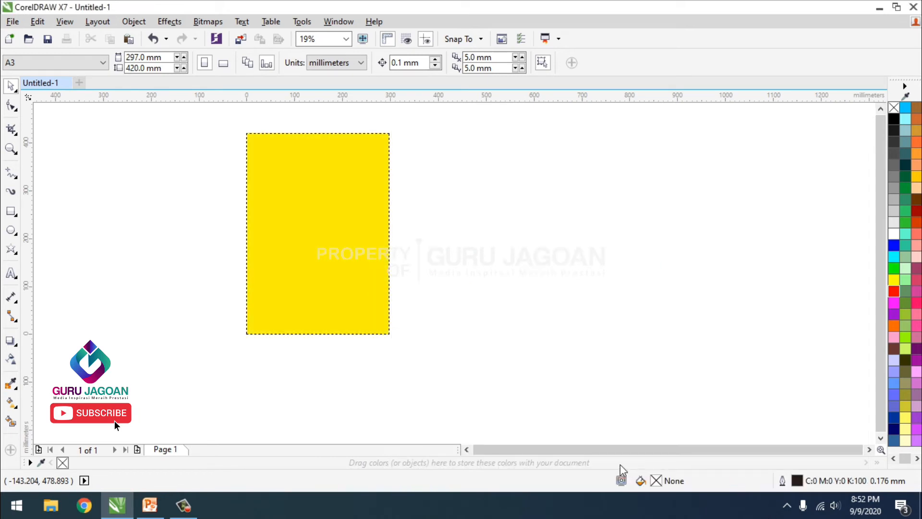
- Try to select and move the yellow background on the page
{"action": "left_click_drag", "start_coordinate": [298, 198], "coordinate": [476, 234]}
{"action": "left_click_drag", "start_coordinate": [307, 206], "coordinate": [466, 244]}
{"action": "left_click_drag", "start_coordinate": [307, 213], "coordinate": [325, 216]}
- Switch the page background to Bitmap and import the Panduan Lengkap Belajar Corel Draw #15 image from Documents
{"action": "left_click", "coordinate": [98, 21]}
{"action": "left_click", "coordinate": [140, 190]}
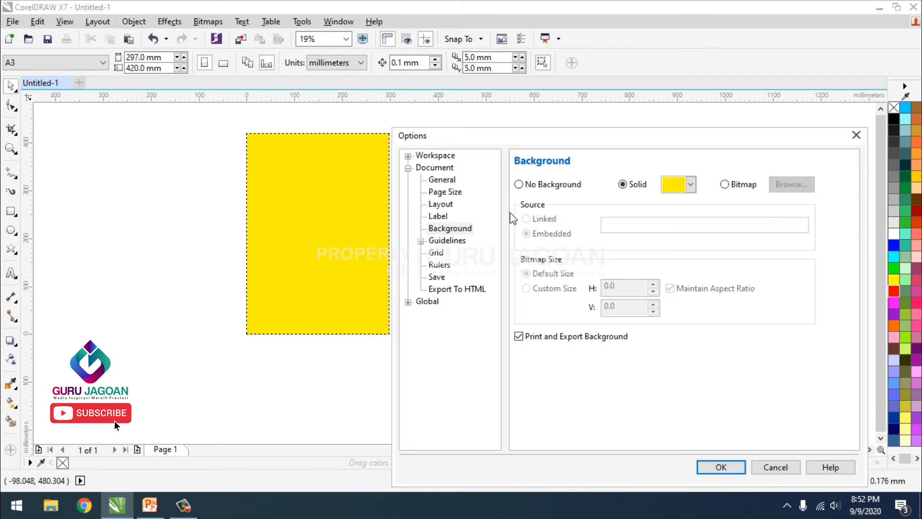
{"action": "left_click", "coordinate": [725, 185]}
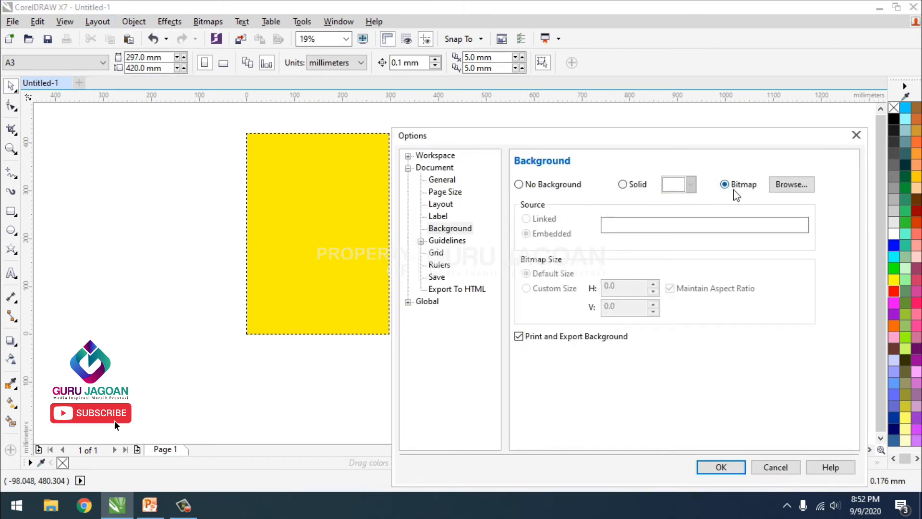
{"action": "left_click", "coordinate": [797, 192]}
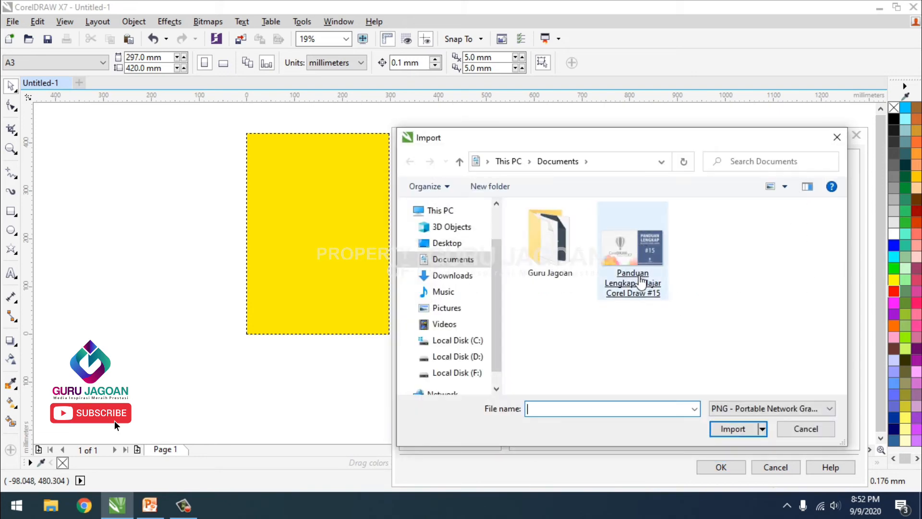
{"action": "double_click", "coordinate": [635, 251]}
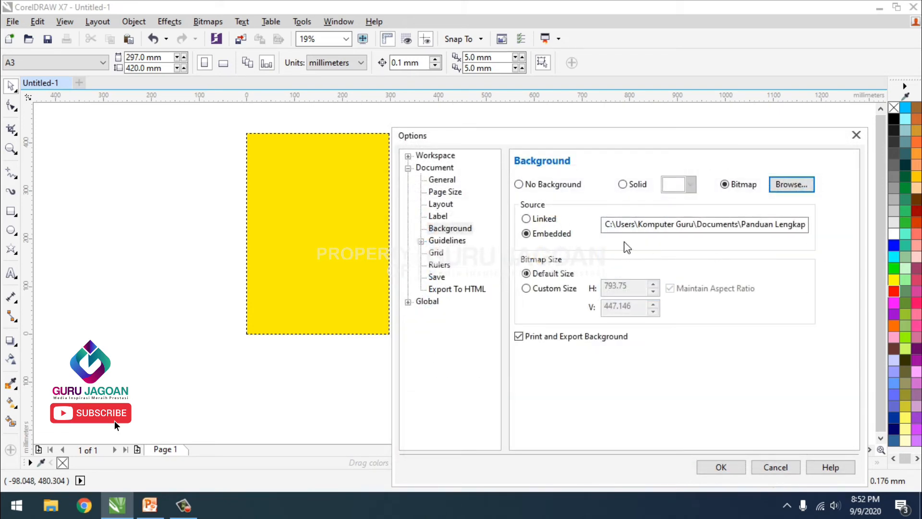
- Compare the custom and default bitmap size options, choose Default Size and apply the embedded image as the page background
{"action": "left_click", "coordinate": [547, 288]}
{"action": "left_click", "coordinate": [547, 273]}
{"action": "left_click", "coordinate": [550, 289]}
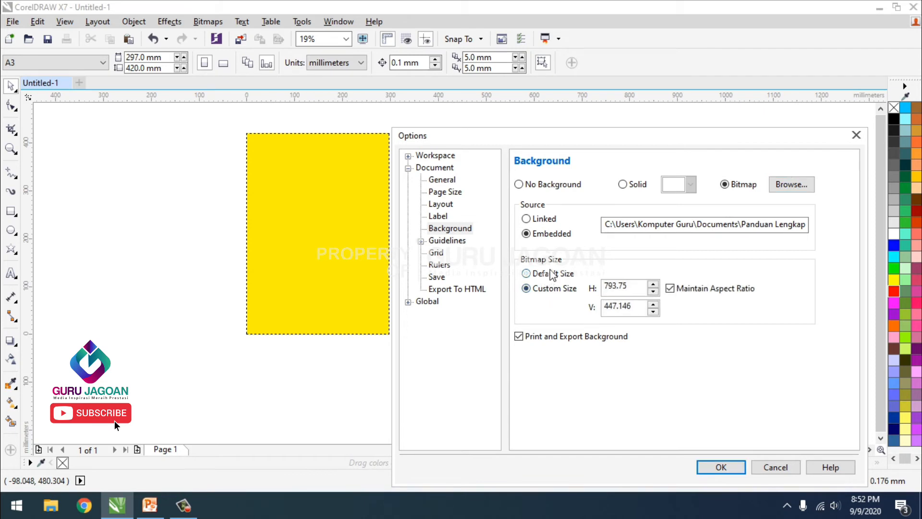
{"action": "left_click", "coordinate": [553, 274]}
{"action": "left_click", "coordinate": [554, 291]}
{"action": "left_click", "coordinate": [556, 279]}
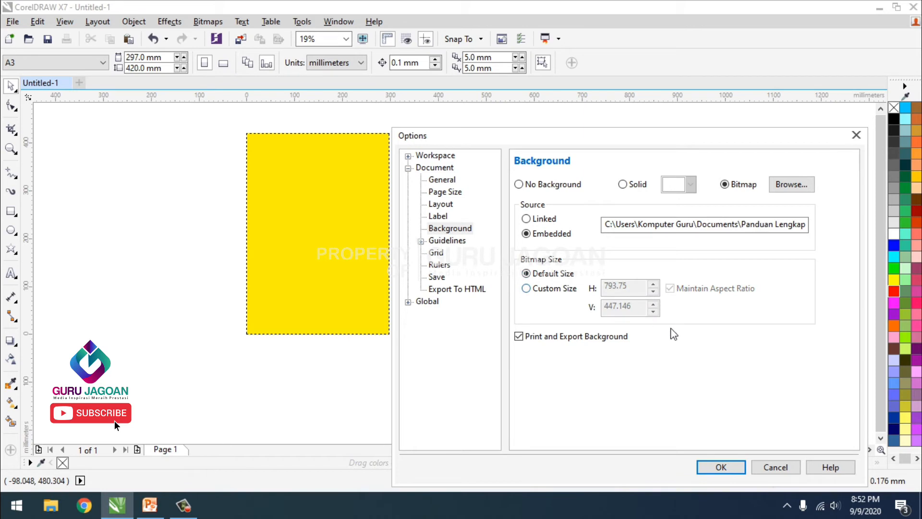
{"action": "left_click", "coordinate": [548, 290]}
{"action": "left_click", "coordinate": [546, 278]}
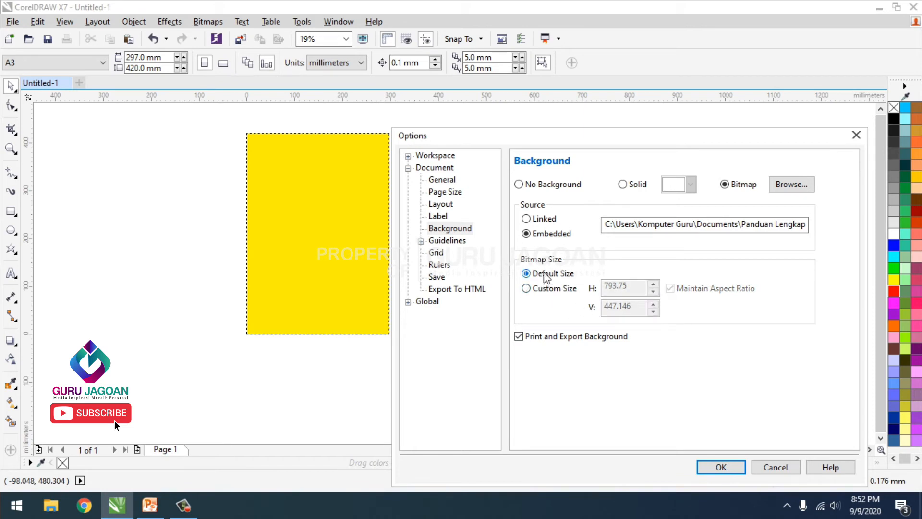
{"action": "left_click", "coordinate": [716, 467]}
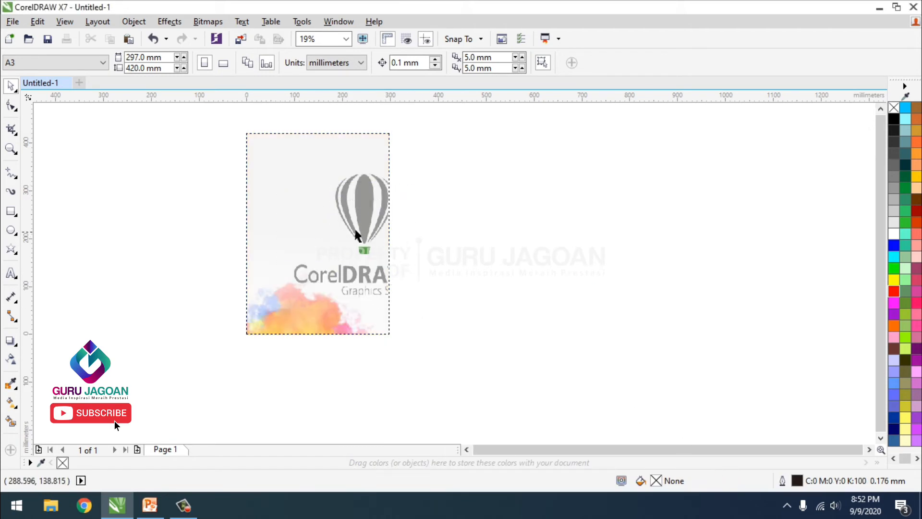
- Give the bitmap background a custom horizontal size that fits the page width, maintaining the aspect ratio, and apply it
{"action": "left_click", "coordinate": [98, 22]}
{"action": "left_click", "coordinate": [136, 185]}
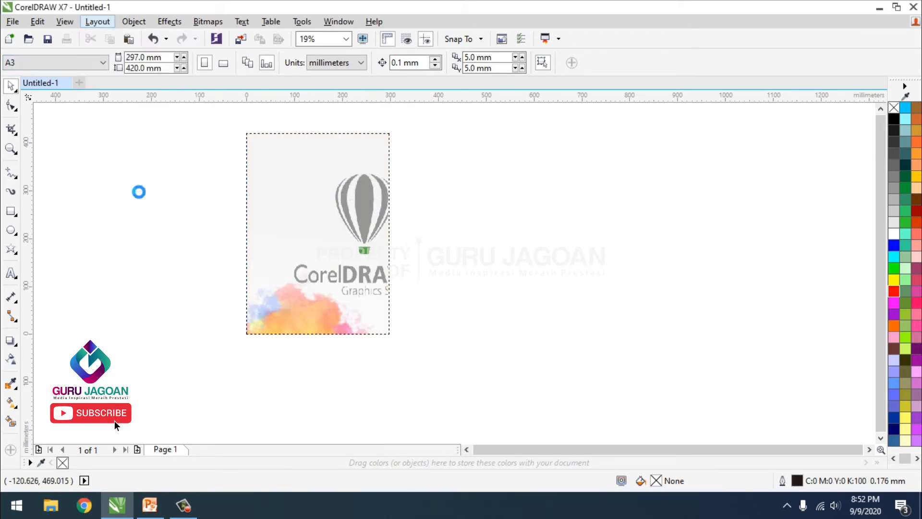
{"action": "left_click", "coordinate": [527, 288]}
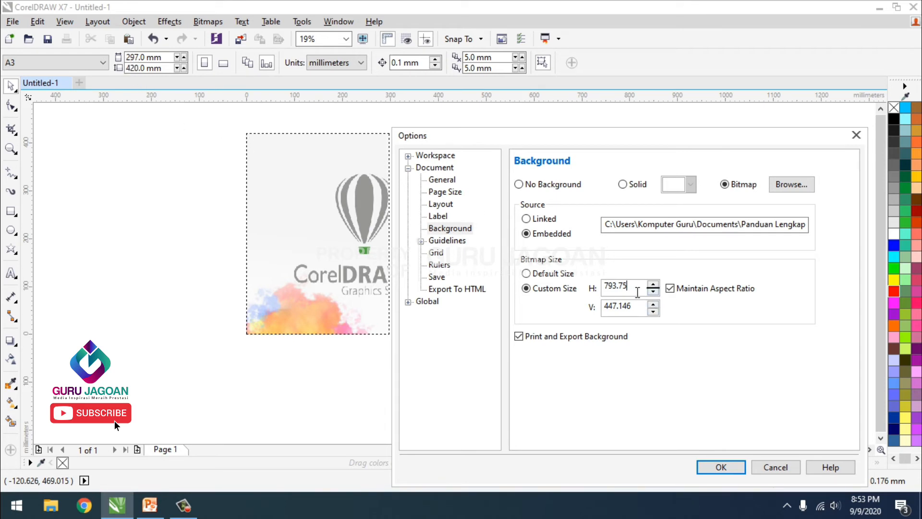
{"action": "left_click_drag", "start_coordinate": [637, 292], "coordinate": [605, 284]}
{"action": "type", "text": "2"}
{"action": "left_click", "coordinate": [642, 312]}
{"action": "left_click", "coordinate": [721, 467]}
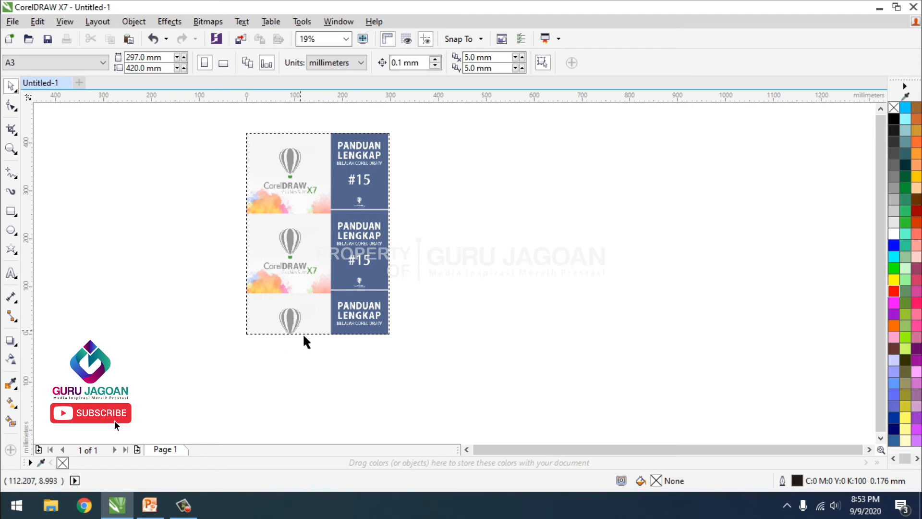
- Examine the page layout settings of the current document and close them without changes
{"action": "left_click", "coordinate": [102, 24]}
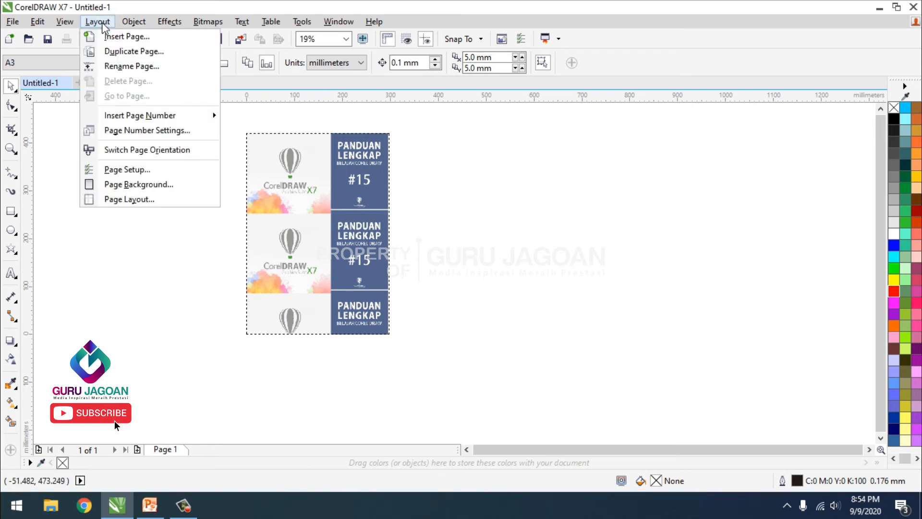
{"action": "left_click", "coordinate": [123, 202]}
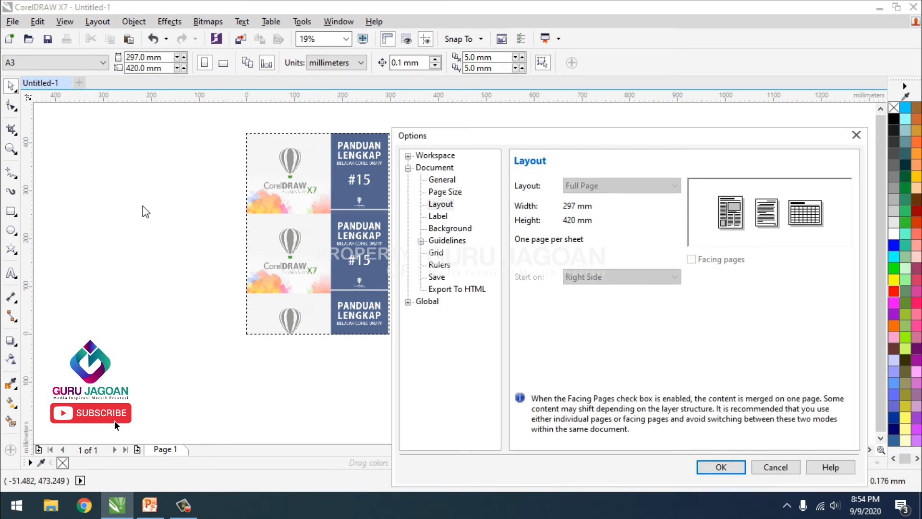
{"action": "left_click_drag", "start_coordinate": [569, 140], "coordinate": [370, 139]}
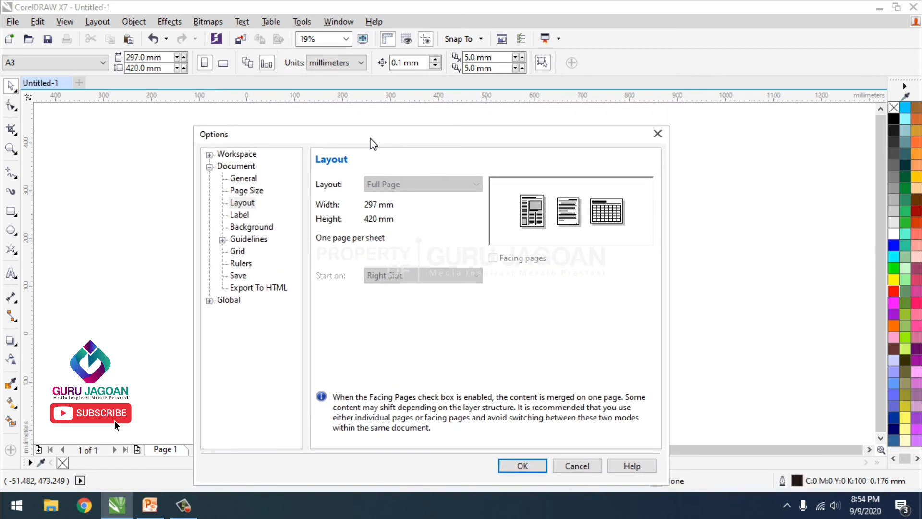
{"action": "left_click", "coordinate": [658, 134]}
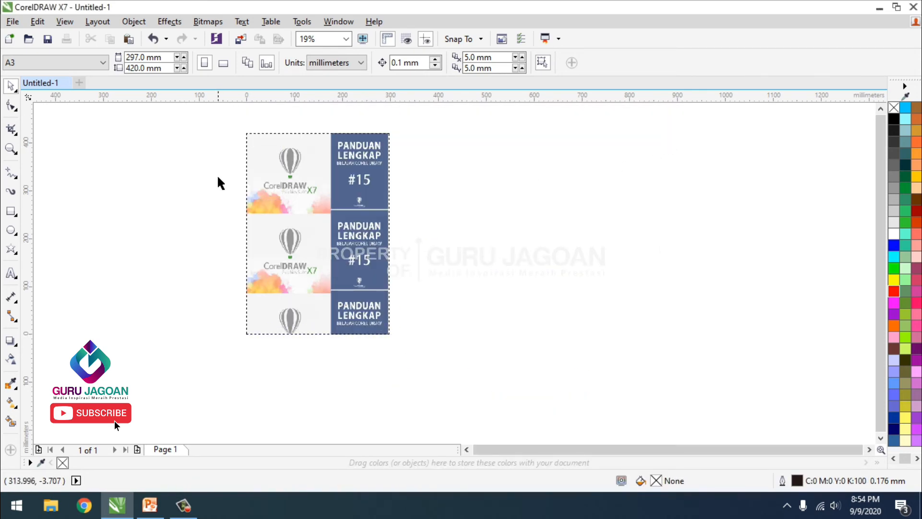
- Close the current document without saving and create a new Letter-size document in inches
{"action": "left_click", "coordinate": [66, 83]}
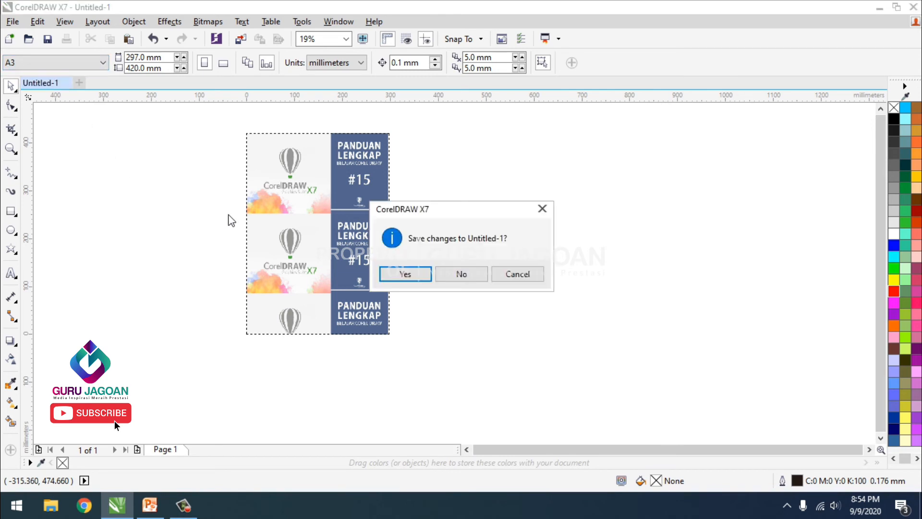
{"action": "key", "text": "Escape"}
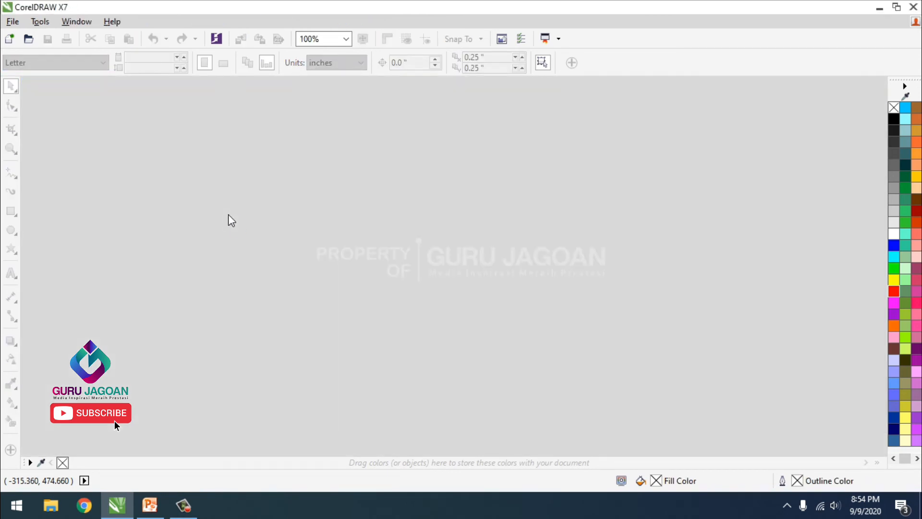
{"action": "key", "text": "ctrl+n"}
{"action": "key", "text": "Return"}
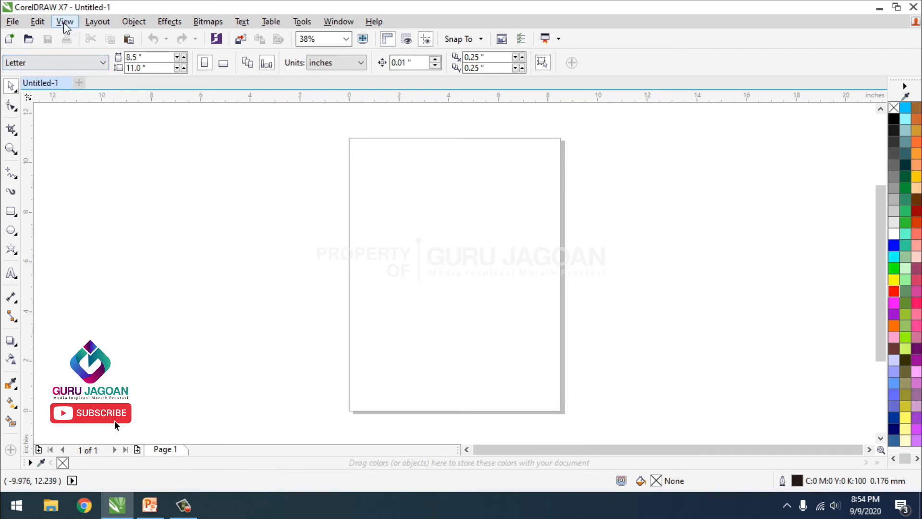
- Set the new document's page layout to Booklet, leaving Facing pages off, and apply it
{"action": "left_click", "coordinate": [97, 25]}
{"action": "left_click", "coordinate": [149, 202]}
{"action": "left_click_drag", "start_coordinate": [511, 138], "coordinate": [197, 122]}
{"action": "left_click", "coordinate": [335, 170]}
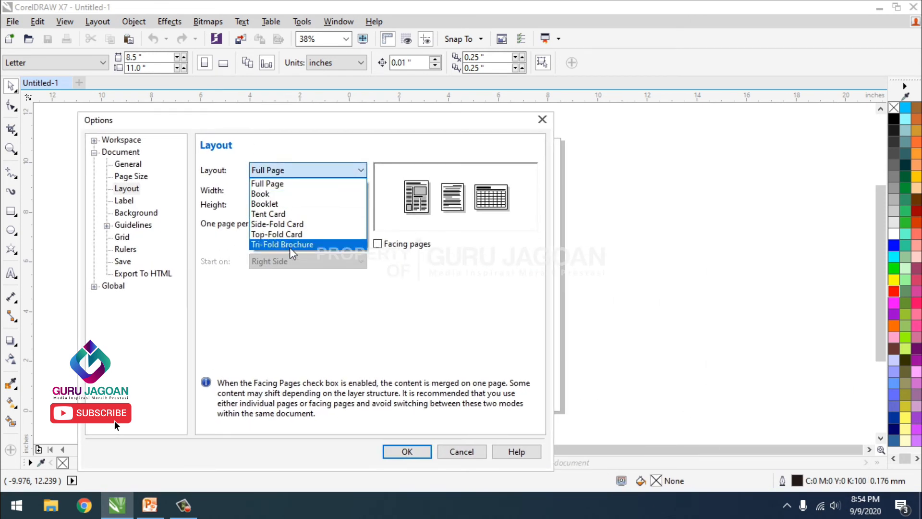
{"action": "left_click", "coordinate": [275, 204]}
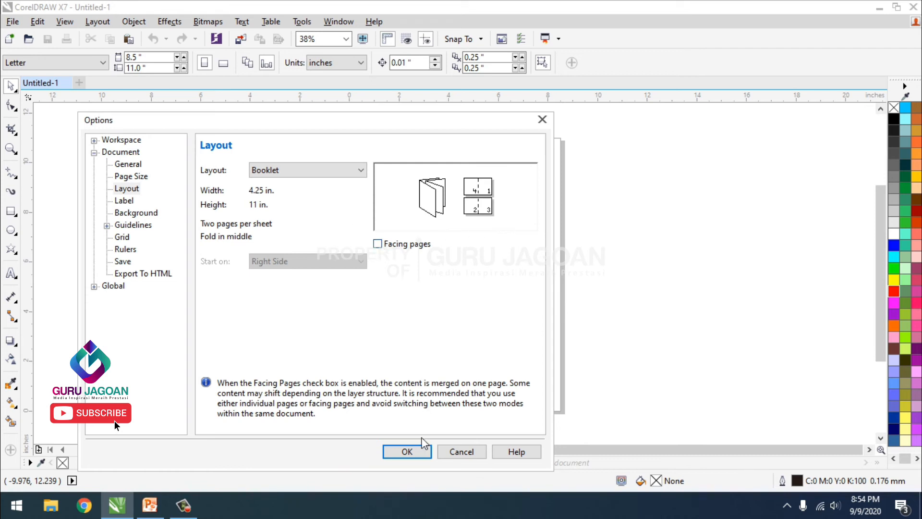
{"action": "left_click", "coordinate": [291, 174]}
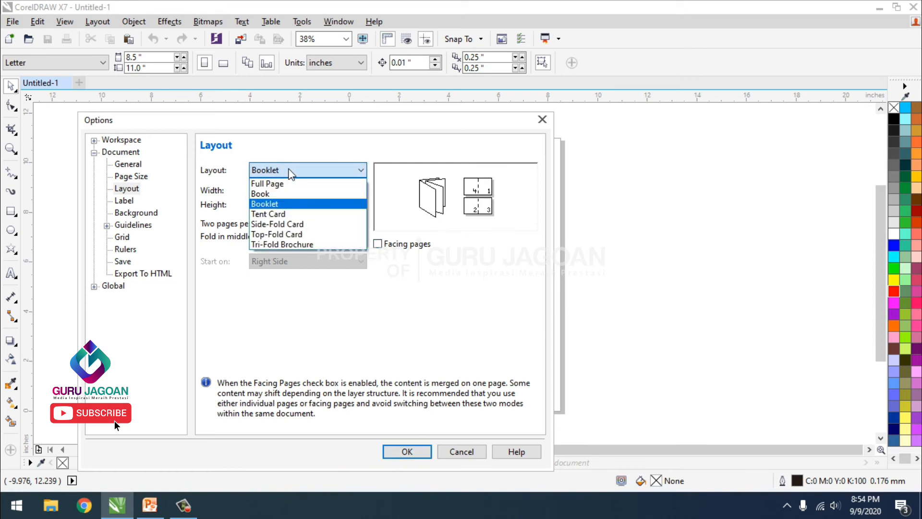
{"action": "left_click", "coordinate": [281, 204]}
{"action": "left_click", "coordinate": [408, 451]}
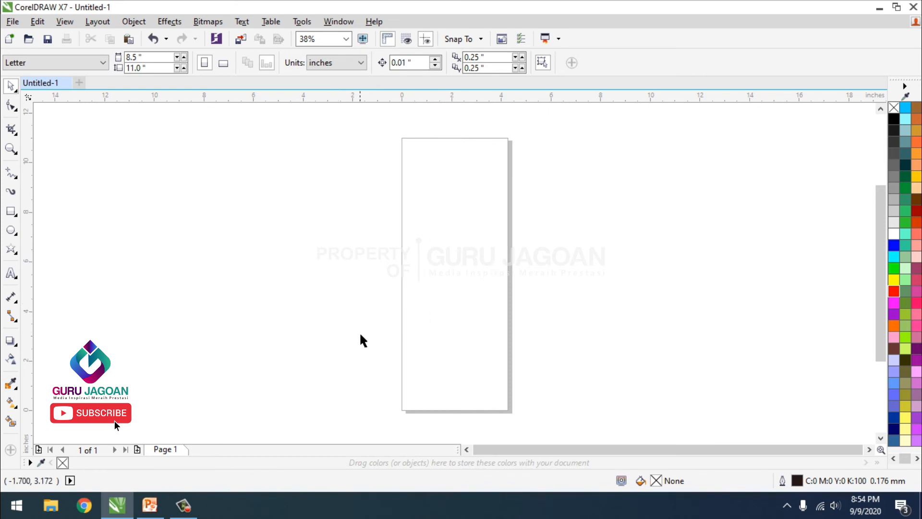
- Add six pages after Page 1 so the booklet document has seven pages
{"action": "left_click", "coordinate": [137, 450]}
{"action": "left_click", "coordinate": [137, 449]}
{"action": "left_click", "coordinate": [137, 450]}
{"action": "left_click", "coordinate": [137, 449]}
{"action": "left_click", "coordinate": [137, 450]}
{"action": "left_click", "coordinate": [137, 450]}
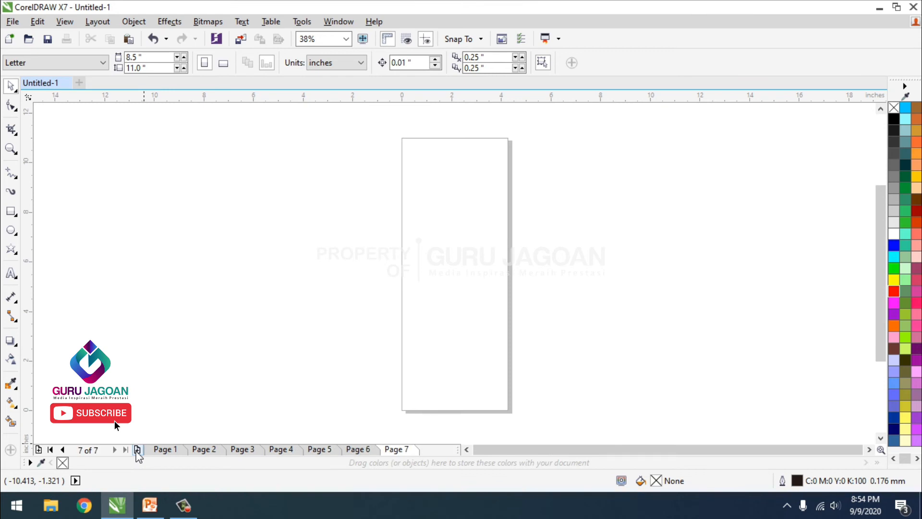
- Add an eighth page to the end of the booklet and insert page numbers on all pages
{"action": "left_click", "coordinate": [137, 450]}
{"action": "left_click_drag", "start_coordinate": [465, 461], "coordinate": [513, 465]}
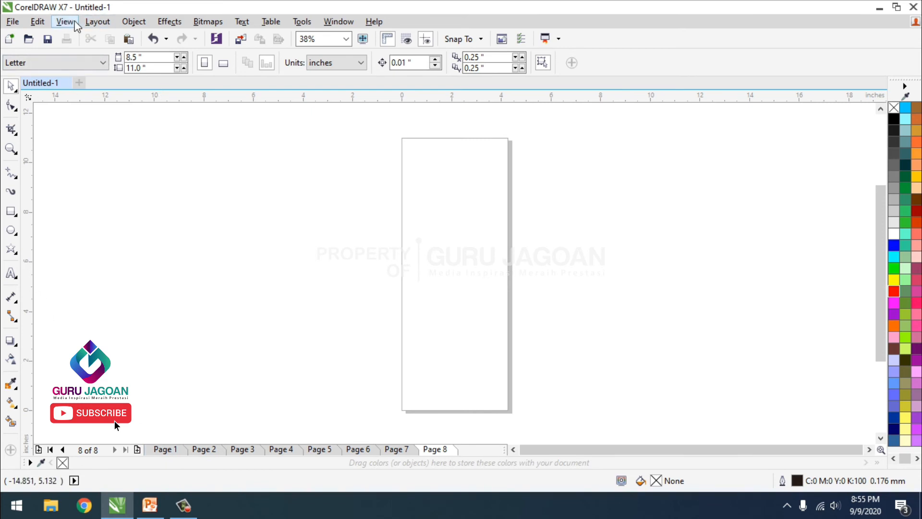
{"action": "left_click", "coordinate": [99, 24]}
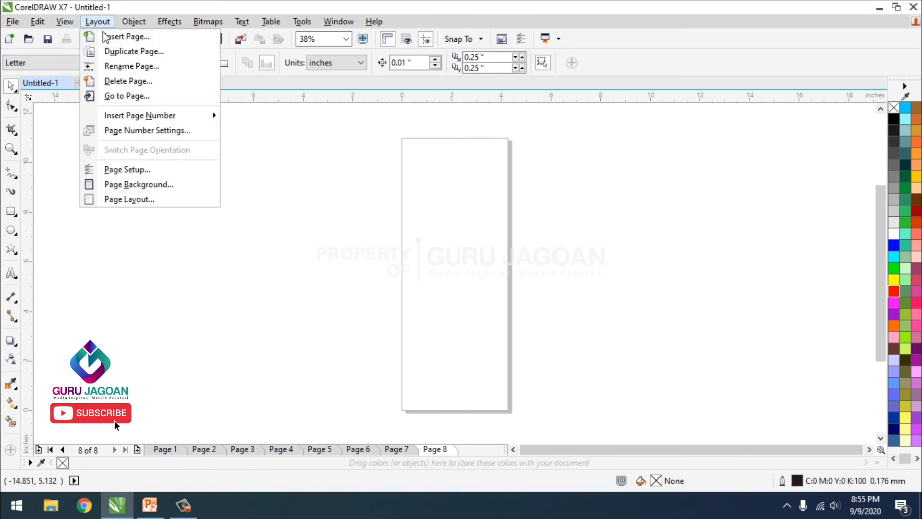
{"action": "mouse_move", "coordinate": [202, 116]}
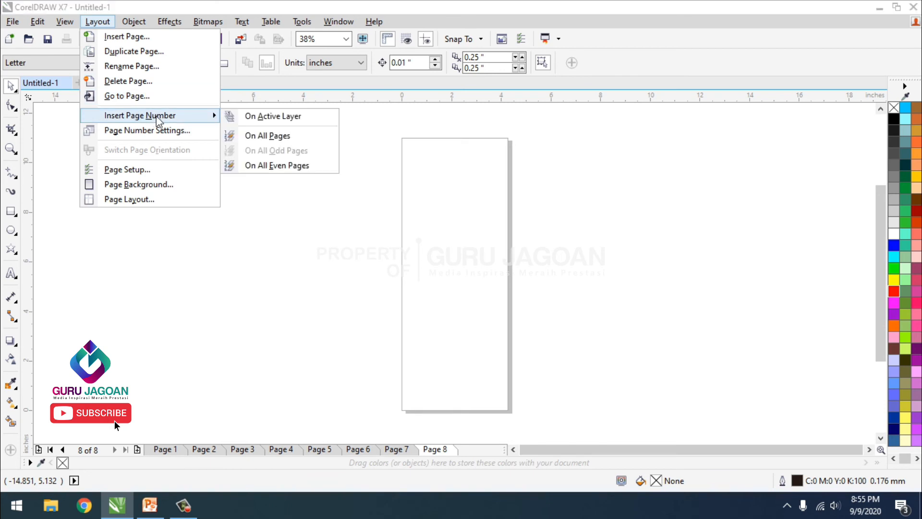
{"action": "left_click", "coordinate": [273, 139]}
{"action": "left_click", "coordinate": [530, 339]}
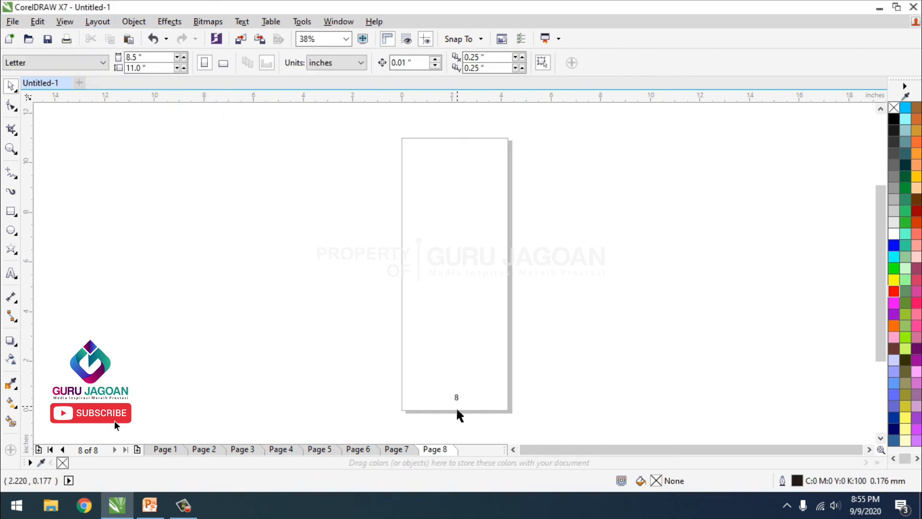
- Check the inserted page number on each page from Page 1 to Page 8, ending back on Page 1
{"action": "left_click", "coordinate": [165, 450]}
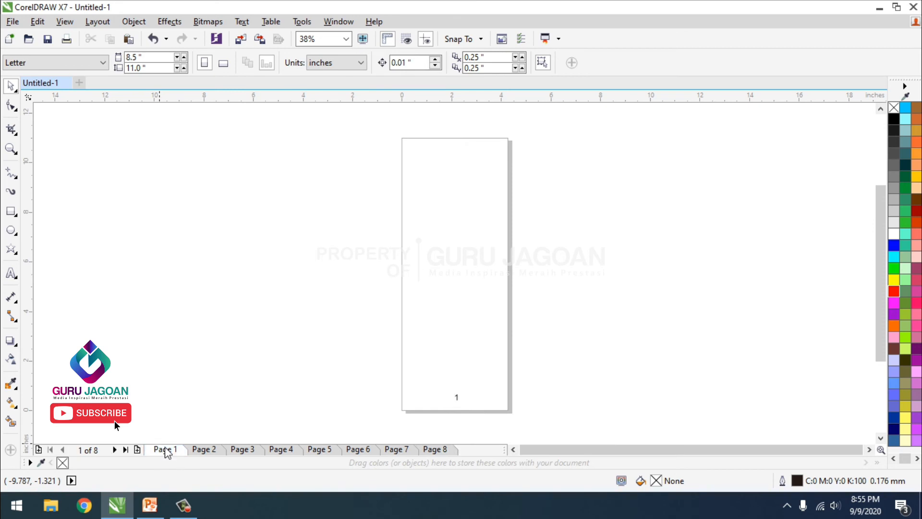
{"action": "left_click", "coordinate": [204, 450]}
{"action": "left_click", "coordinate": [243, 451]}
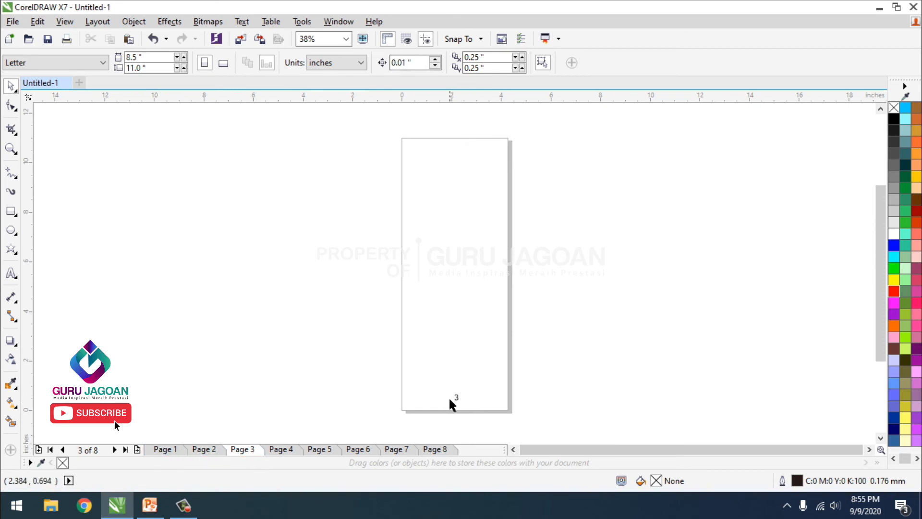
{"action": "left_click", "coordinate": [278, 451]}
{"action": "left_click", "coordinate": [332, 449]}
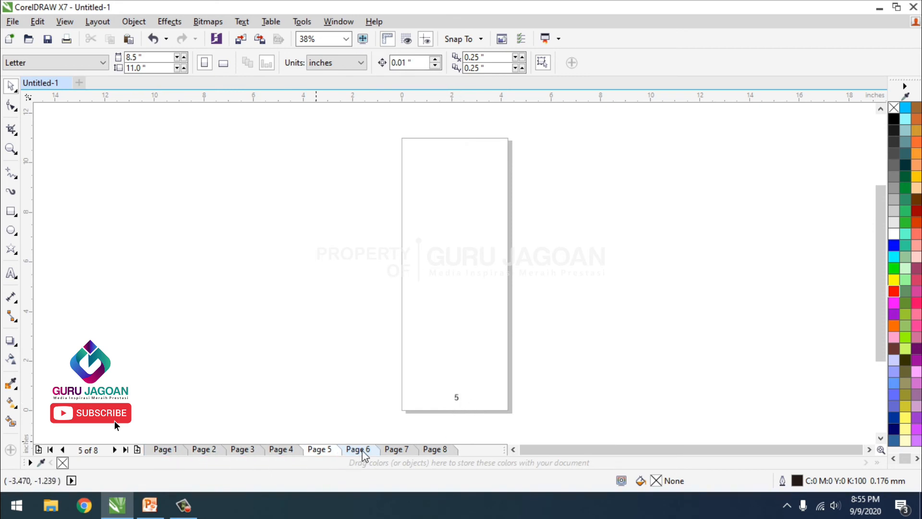
{"action": "left_click", "coordinate": [364, 452]}
{"action": "left_click", "coordinate": [397, 450]}
{"action": "left_click", "coordinate": [435, 450]}
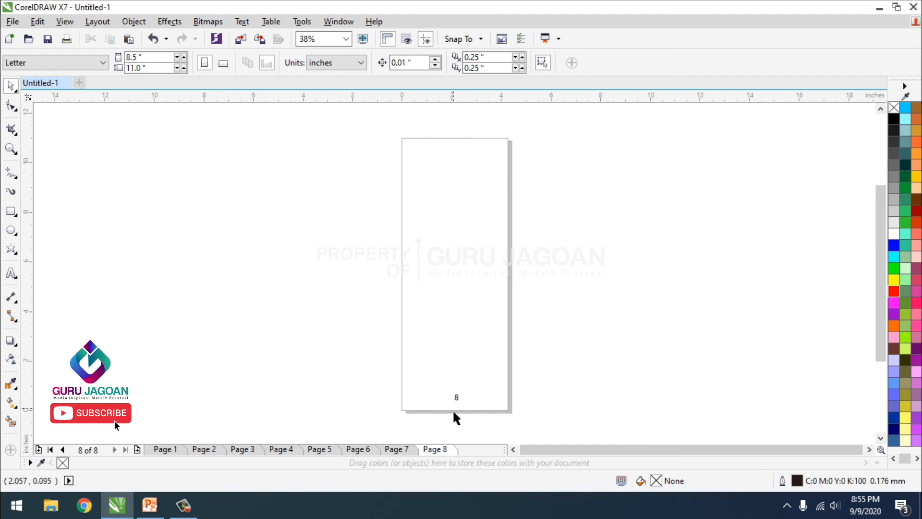
{"action": "left_click", "coordinate": [160, 452]}
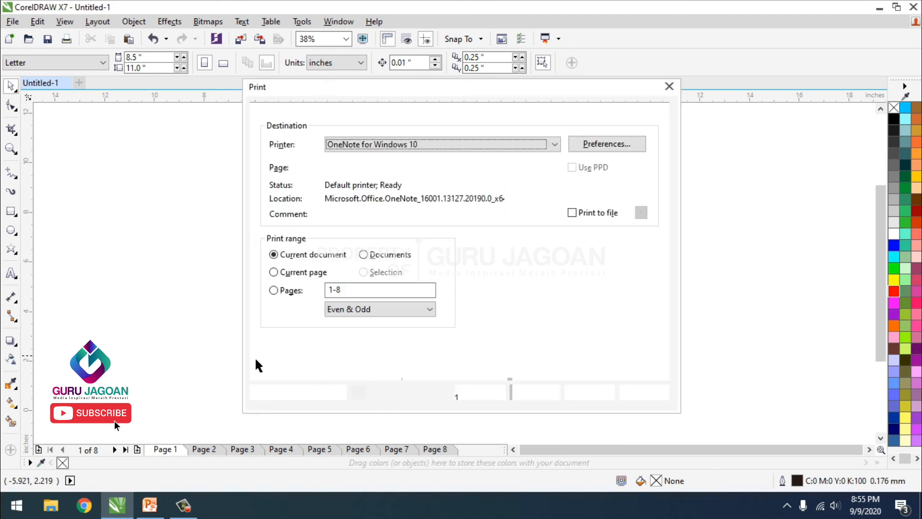
- Open the booklet's print preview and examine the page numbers at the foot of the first sheet at 200%
{"action": "left_click", "coordinate": [669, 86]}
{"action": "left_click", "coordinate": [11, 20]}
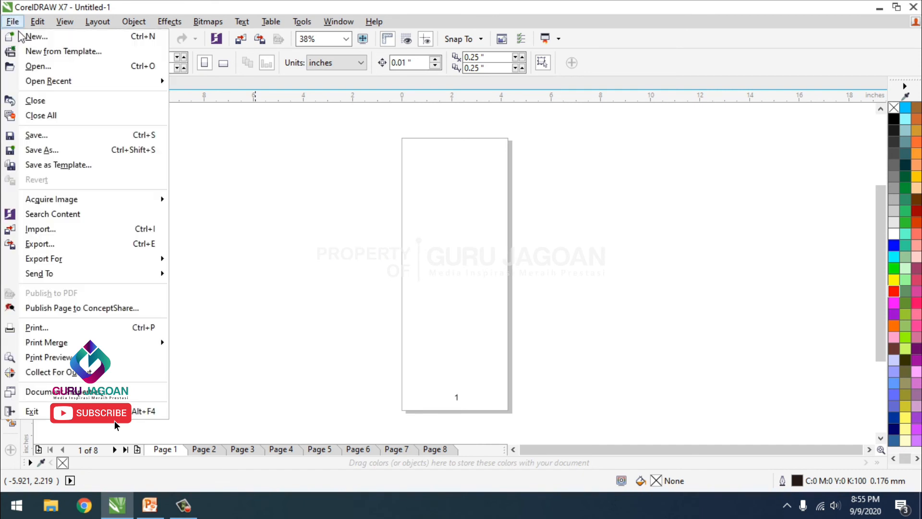
{"action": "left_click", "coordinate": [46, 327]}
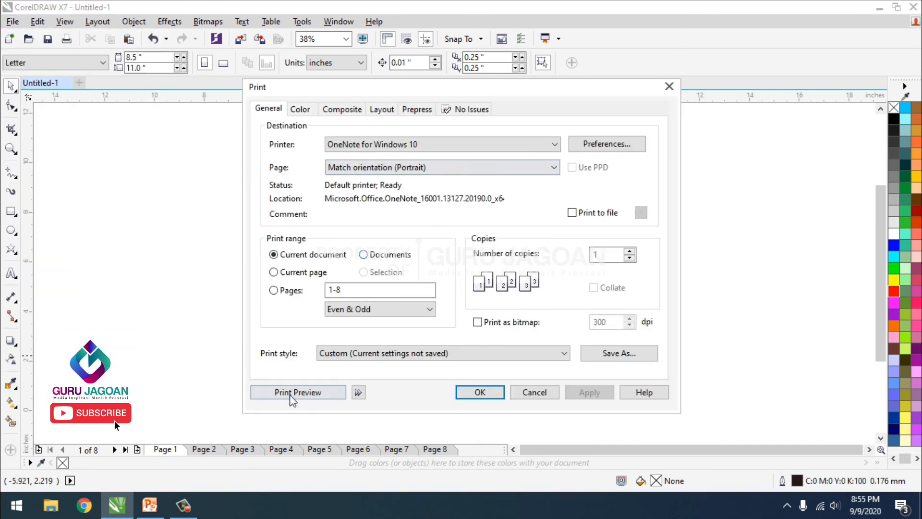
{"action": "left_click", "coordinate": [290, 398]}
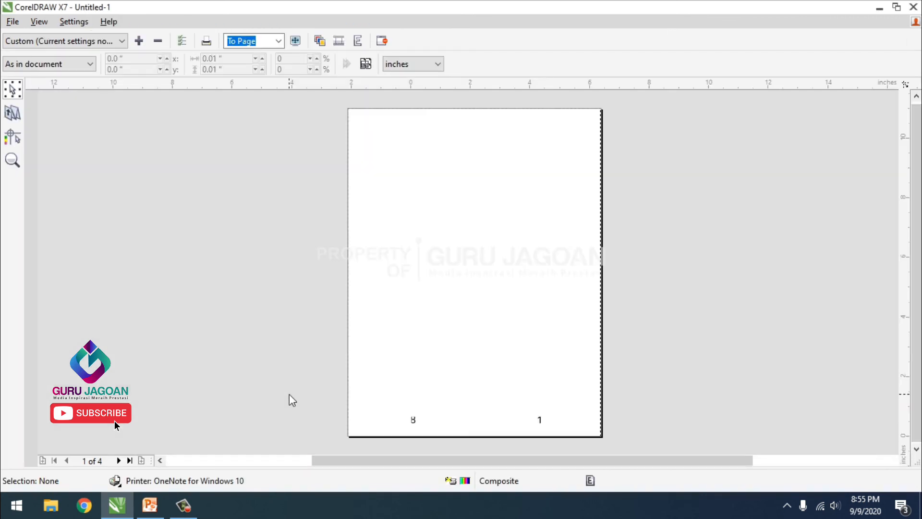
{"action": "left_click", "coordinate": [278, 41]}
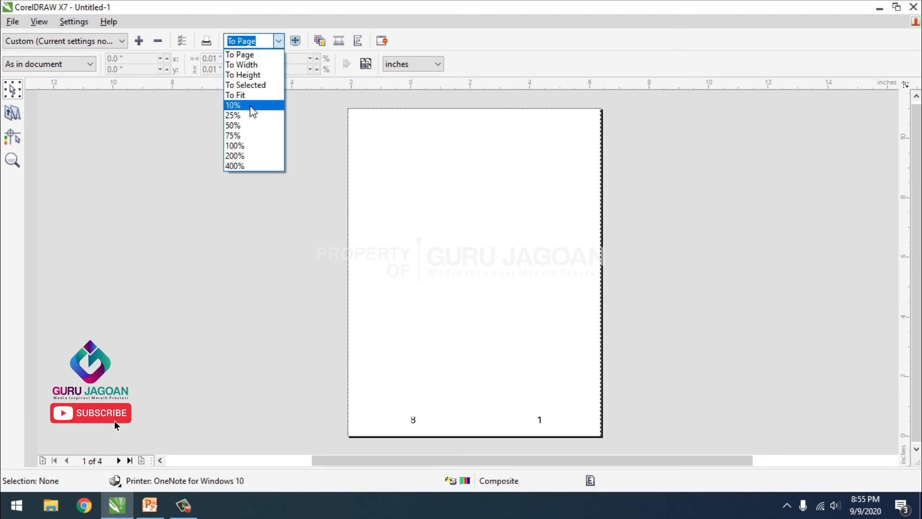
{"action": "left_click", "coordinate": [248, 155]}
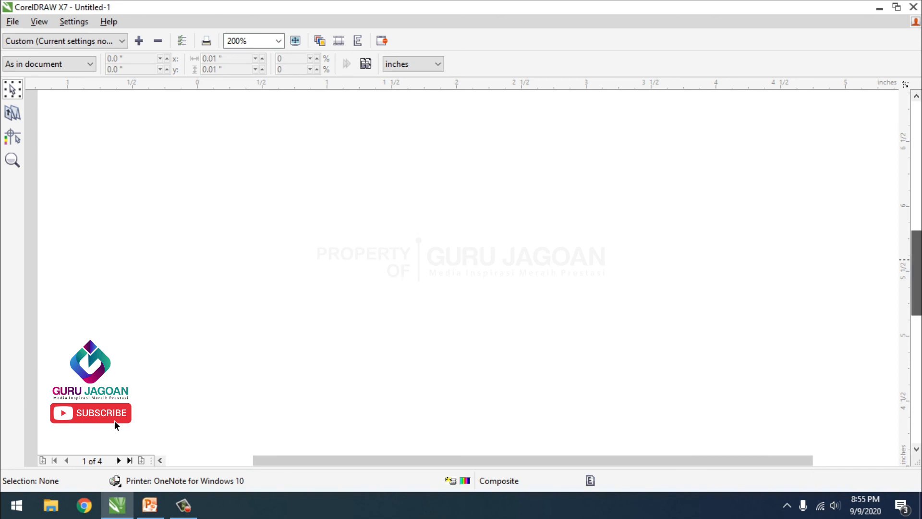
{"action": "left_click_drag", "start_coordinate": [916, 260], "coordinate": [916, 387]}
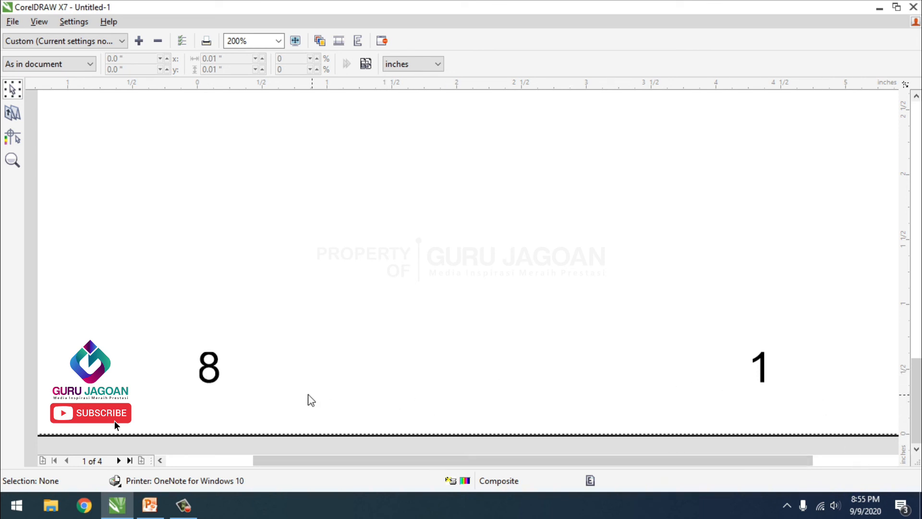
- Examine the page number pairing on the remaining print preview sheets, and leave the preview and Print dialog without printing
{"action": "left_click", "coordinate": [118, 460]}
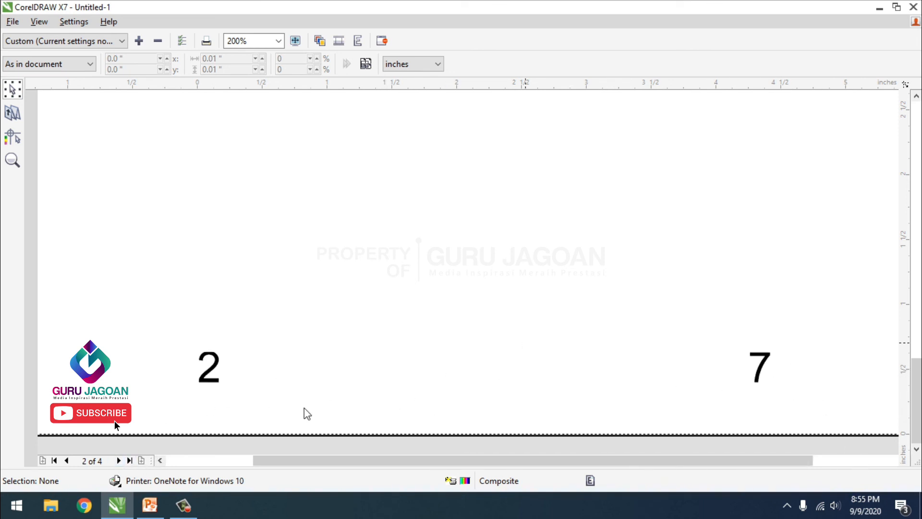
{"action": "left_click", "coordinate": [118, 460]}
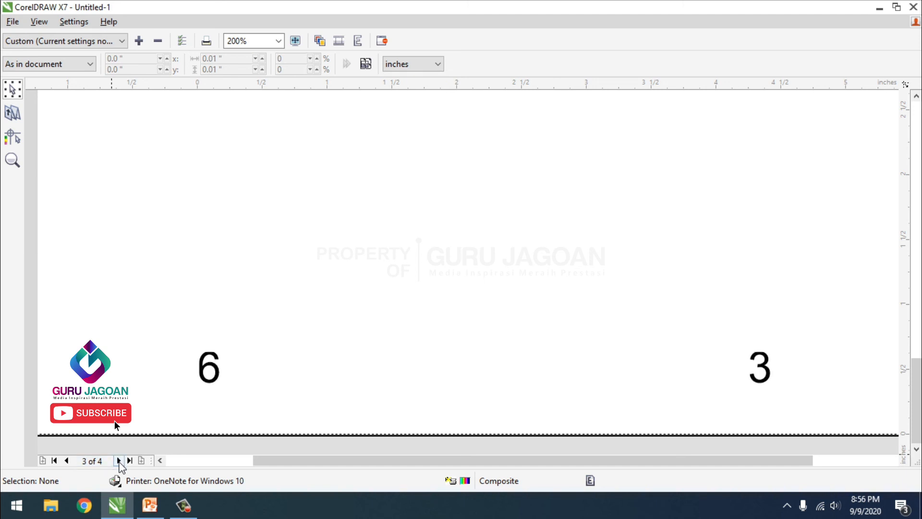
{"action": "left_click", "coordinate": [118, 461]}
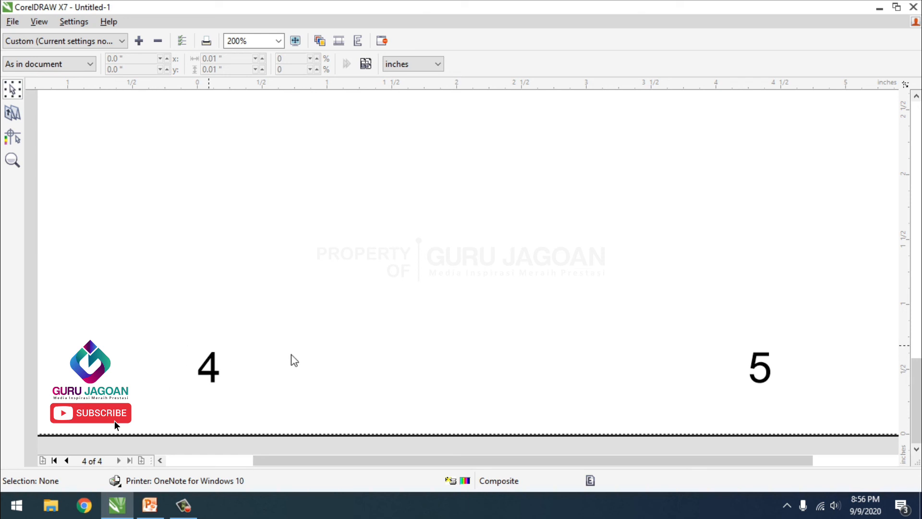
{"action": "left_click", "coordinate": [278, 41]}
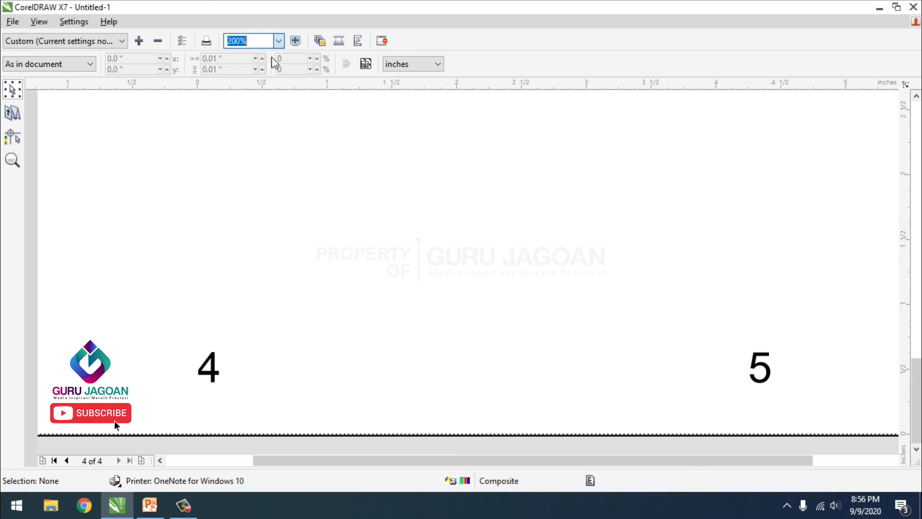
{"action": "left_click", "coordinate": [266, 58]}
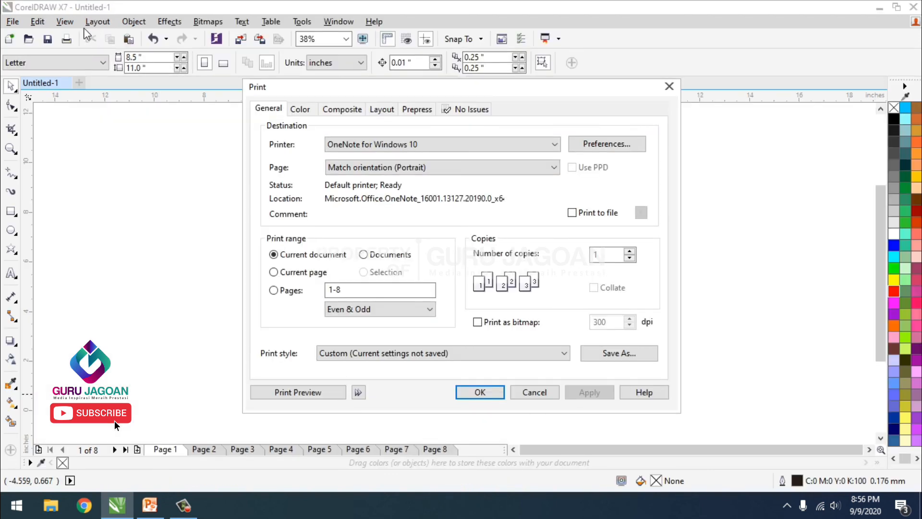
{"action": "left_click", "coordinate": [669, 87]}
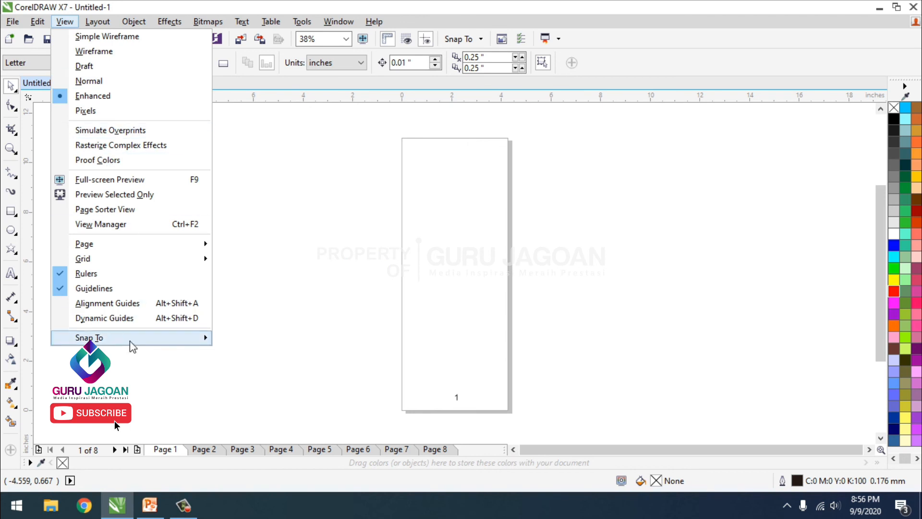
- Review the available page layout types in the document's layout settings and close them without changes
{"action": "mouse_move", "coordinate": [97, 22]}
{"action": "left_click", "coordinate": [134, 199]}
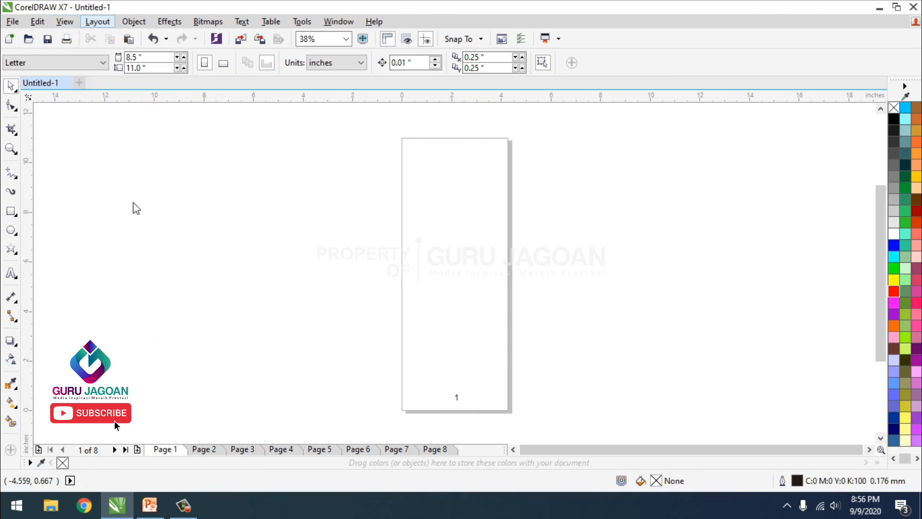
{"action": "left_click", "coordinate": [354, 169]}
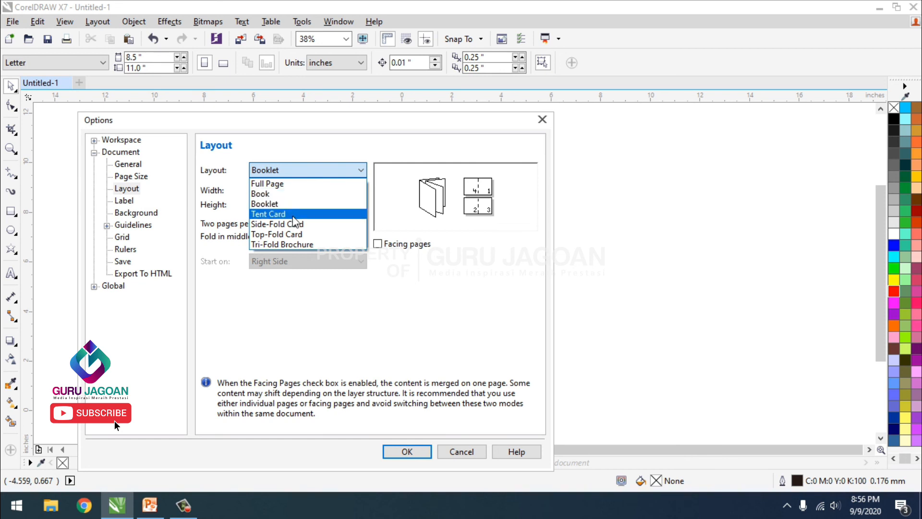
{"action": "left_click", "coordinate": [345, 325]}
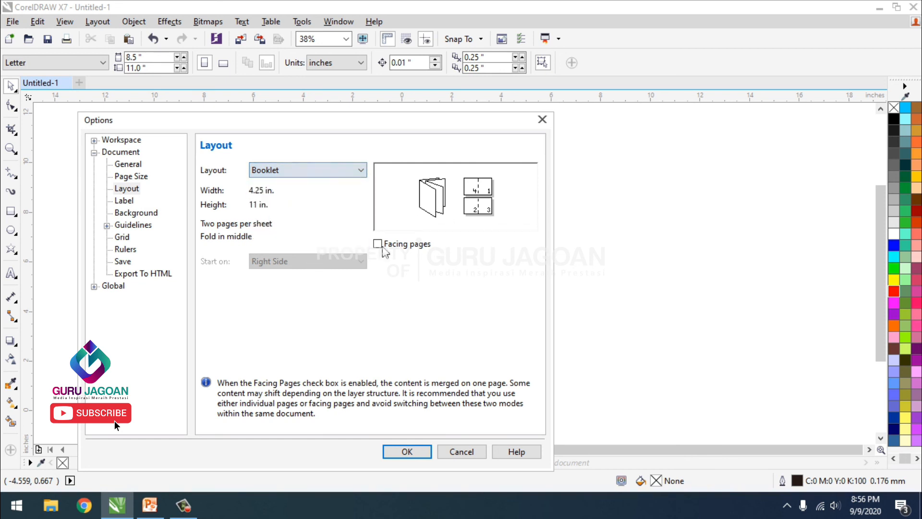
{"action": "left_click", "coordinate": [461, 451]}
{"action": "left_click", "coordinate": [97, 21]}
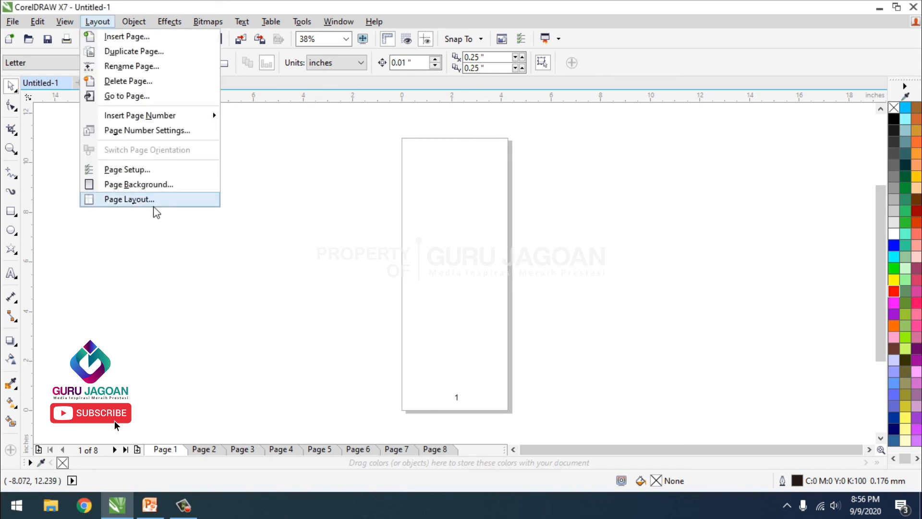
{"action": "left_click", "coordinate": [320, 290]}
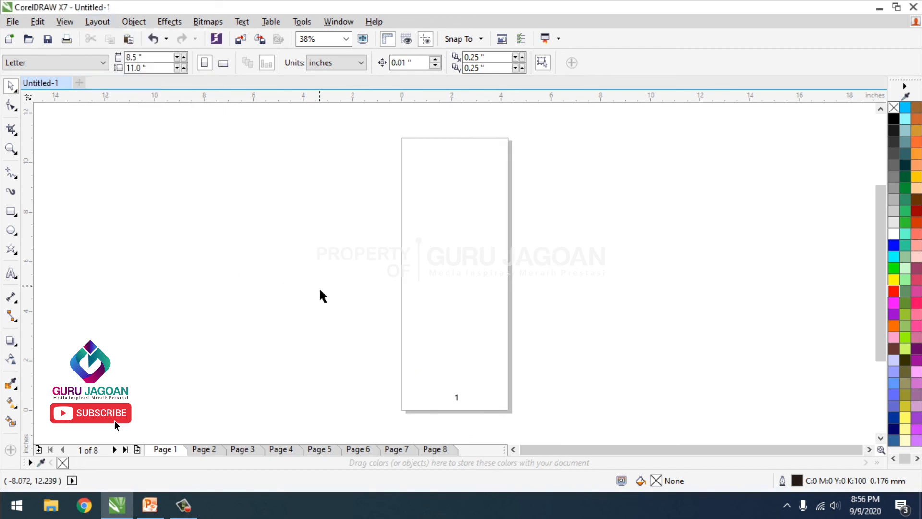